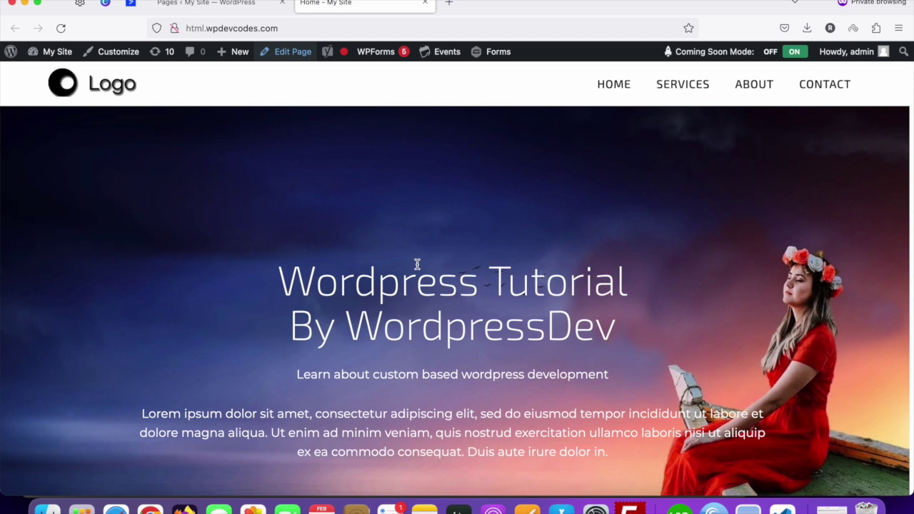
Add a new WordPress page titled 'My Campaign' and publish it at /my-campaign/
scroll(417, 264, "down", 8)
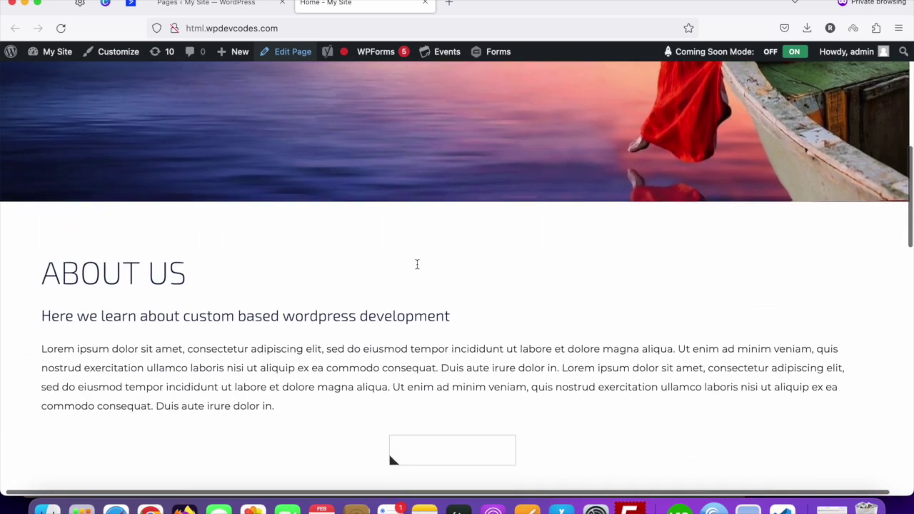
scroll(417, 264, "up", 8)
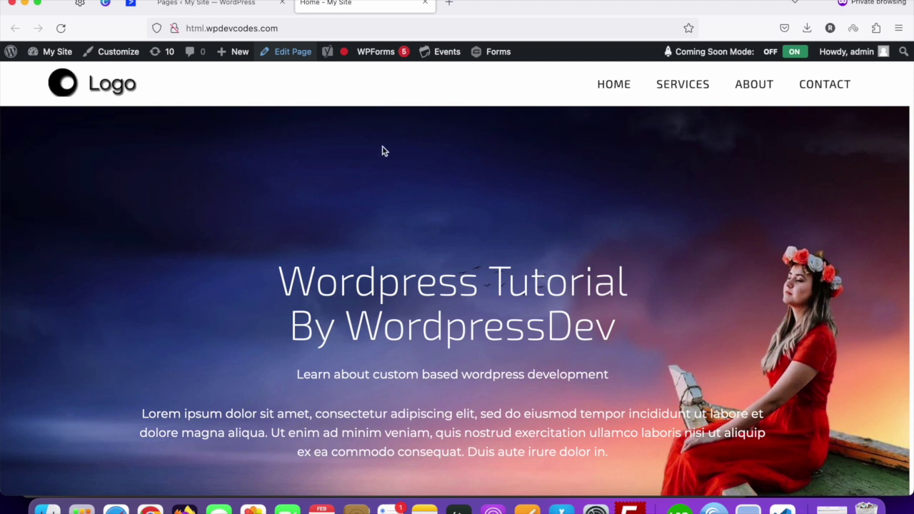
mouse_move(234, 51)
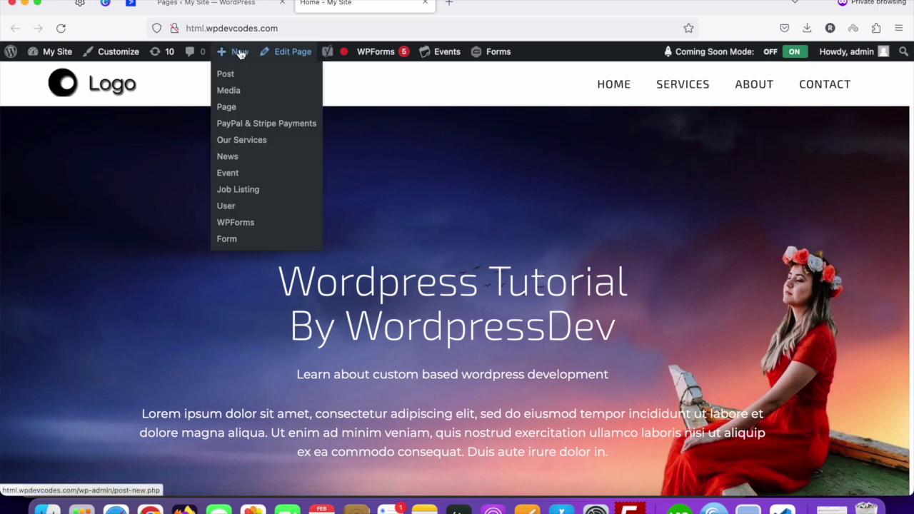
left_click(229, 112)
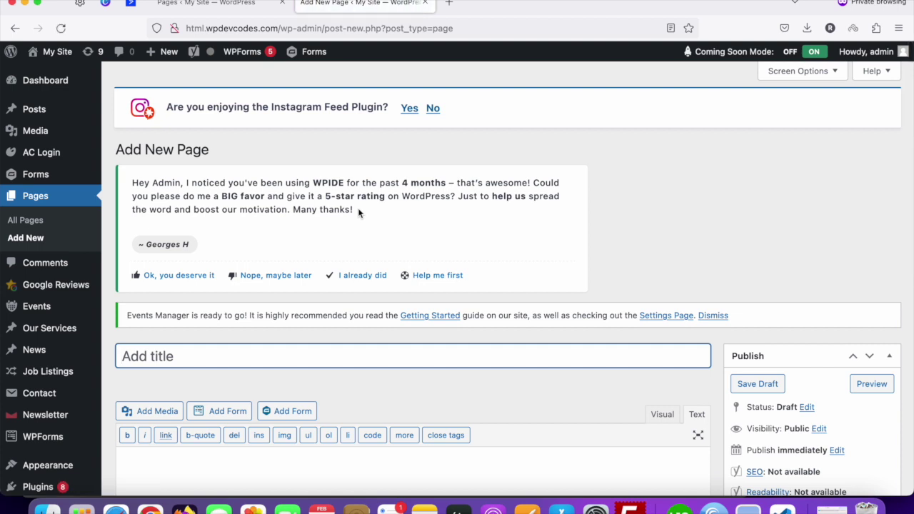
scroll(358, 207, "down", 3)
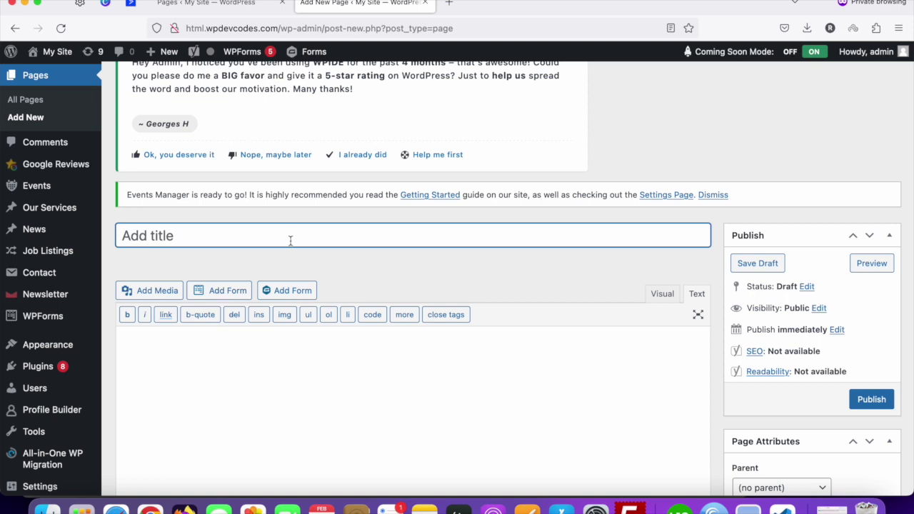
type("MY")
key("BackSpace")
type("y ")
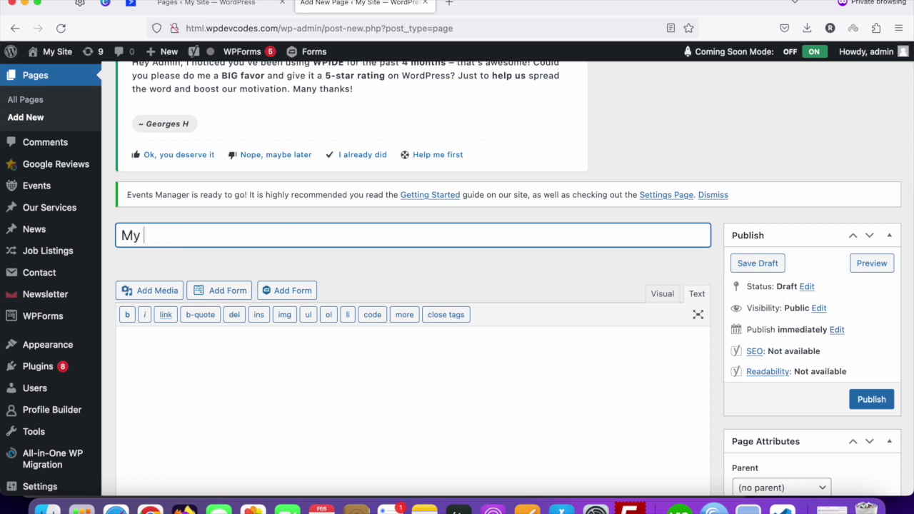
type("Campaign")
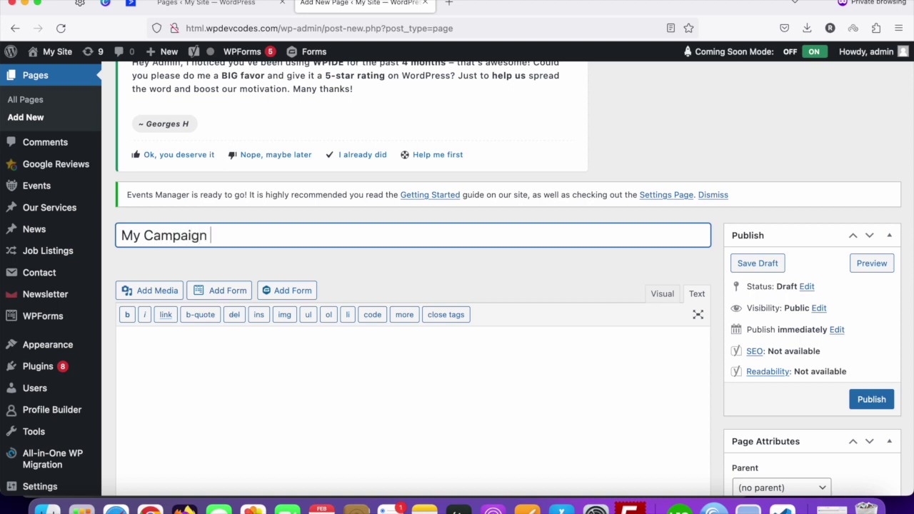
scroll(531, 262, "down", 5)
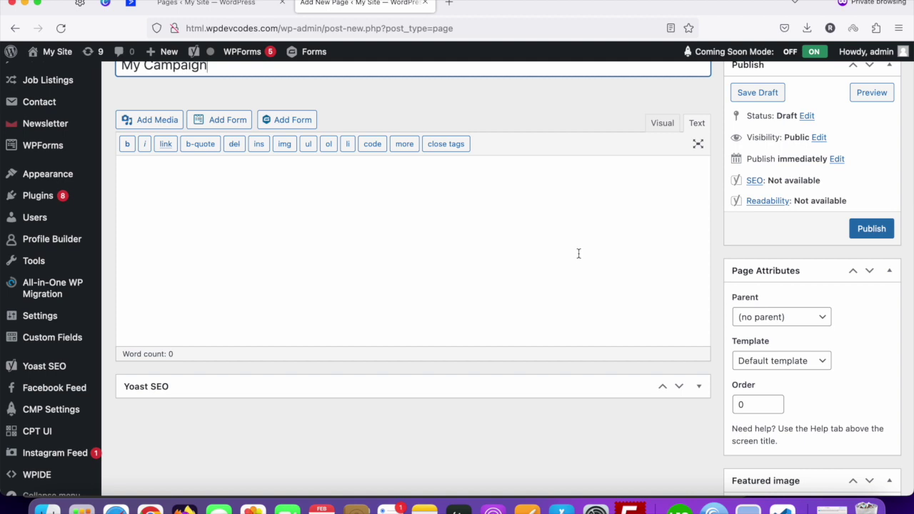
scroll(578, 254, "up", 2)
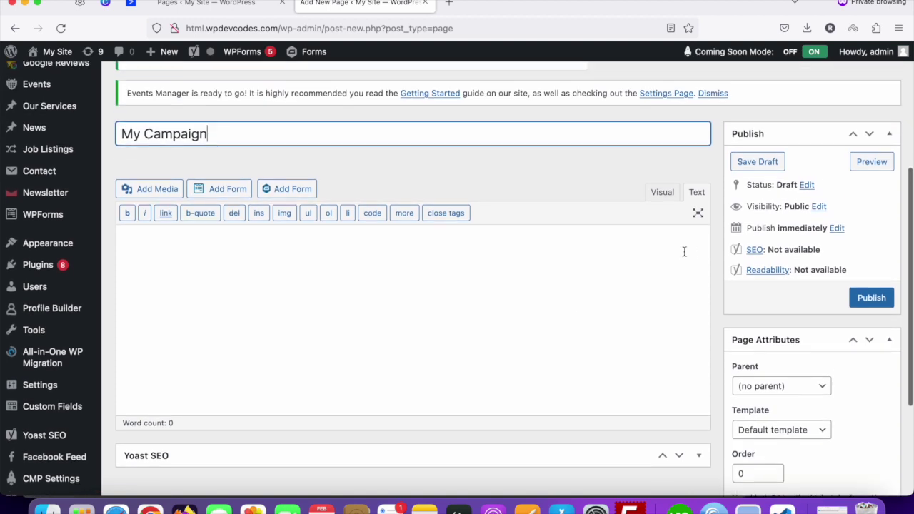
left_click(871, 299)
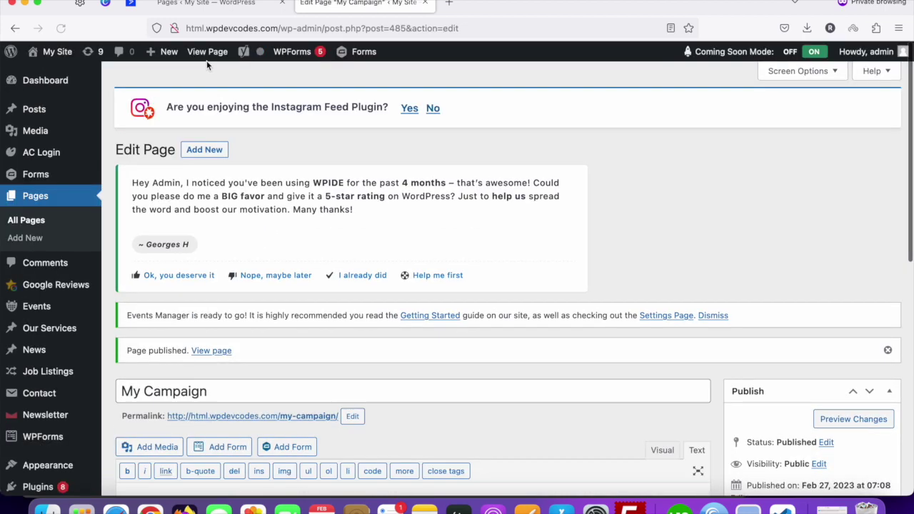
View the published My Campaign page on the live site, then switch to the ActiveCampaign tab
left_click(206, 52)
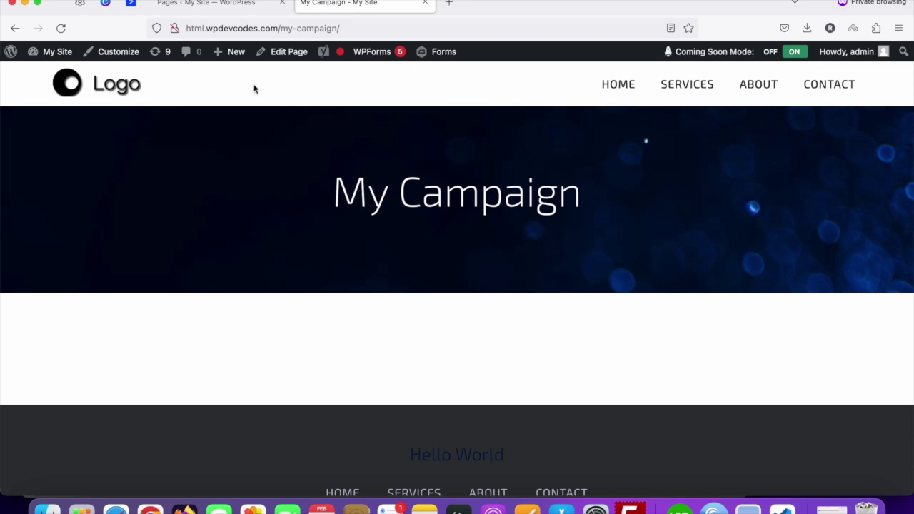
left_click(131, 5)
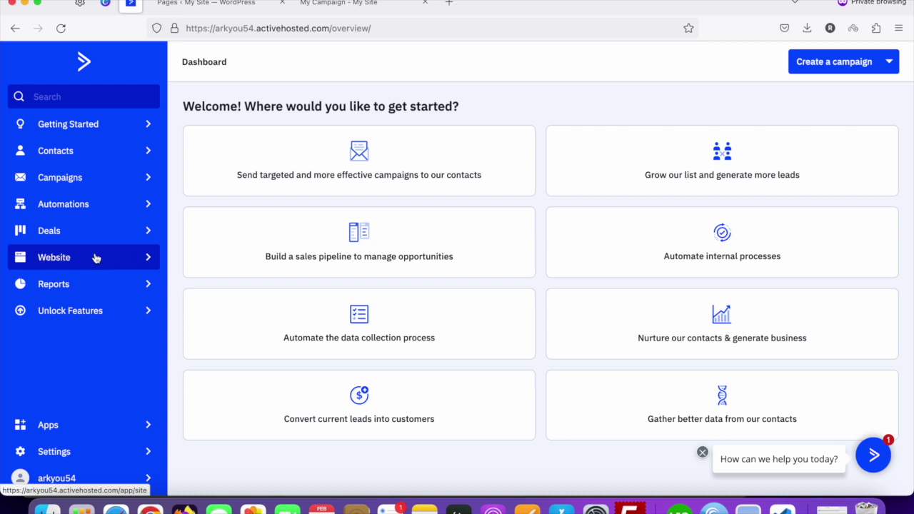
Go to Website > Forms in ActiveCampaign and start a new form
left_click(148, 260)
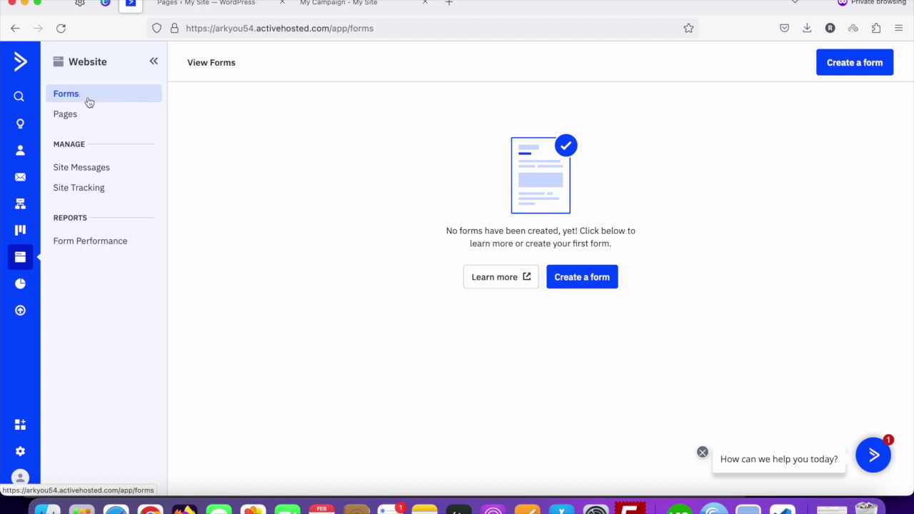
left_click(844, 67)
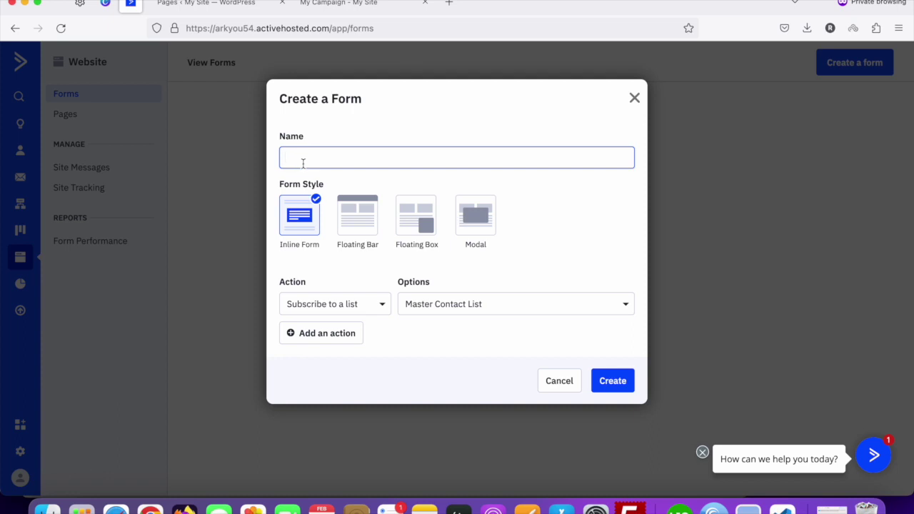
Create an inline form named 'My Campign' that subscribes visitors to the Master Contact List
type("My Campign")
left_click(337, 305)
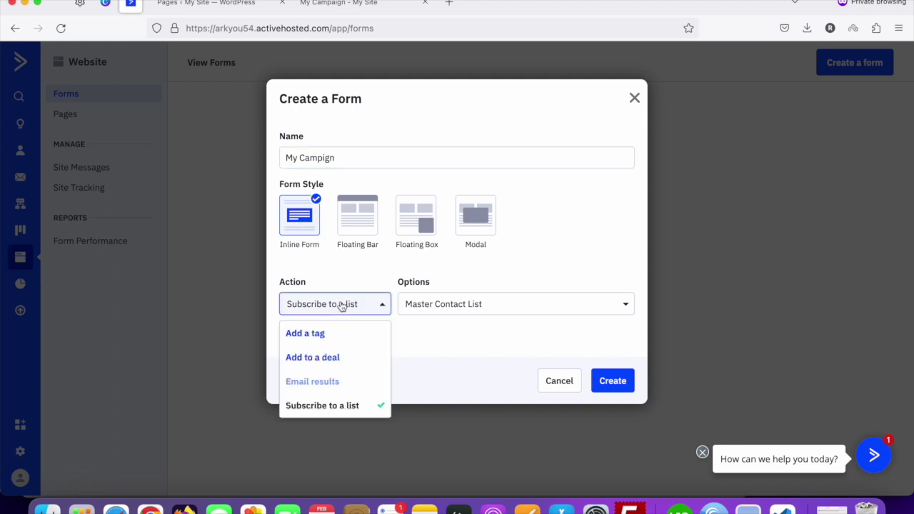
left_click(325, 406)
left_click(452, 305)
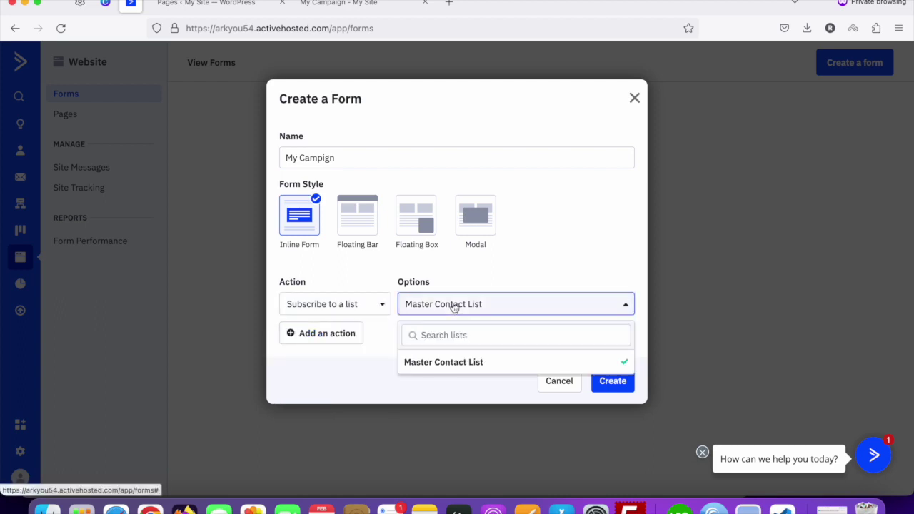
left_click(447, 360)
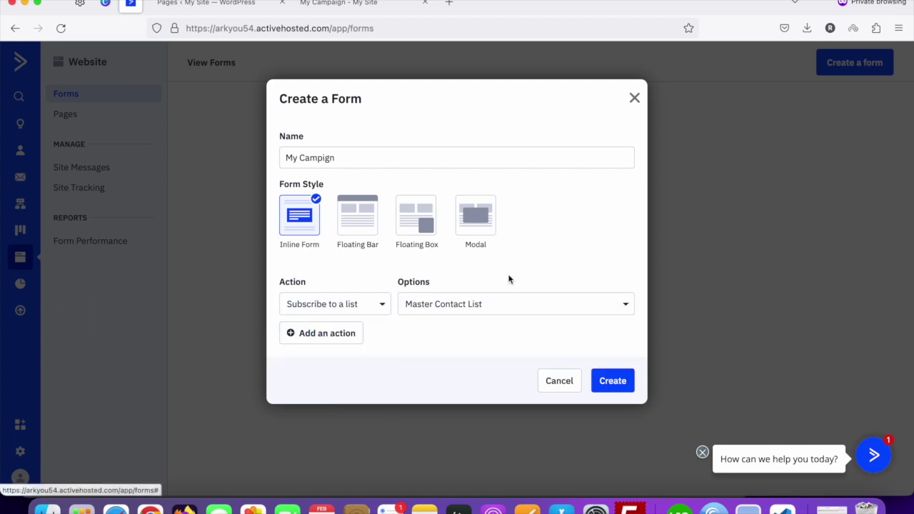
left_click(611, 382)
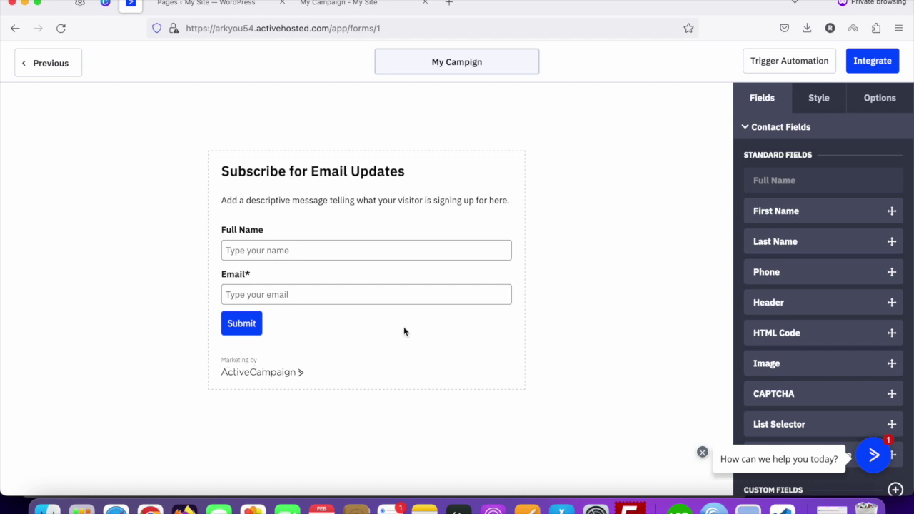
Switch AC Branding to OFF in the Style settings to drop the 'Marketing by ActiveCampaign' footer
left_click(813, 100)
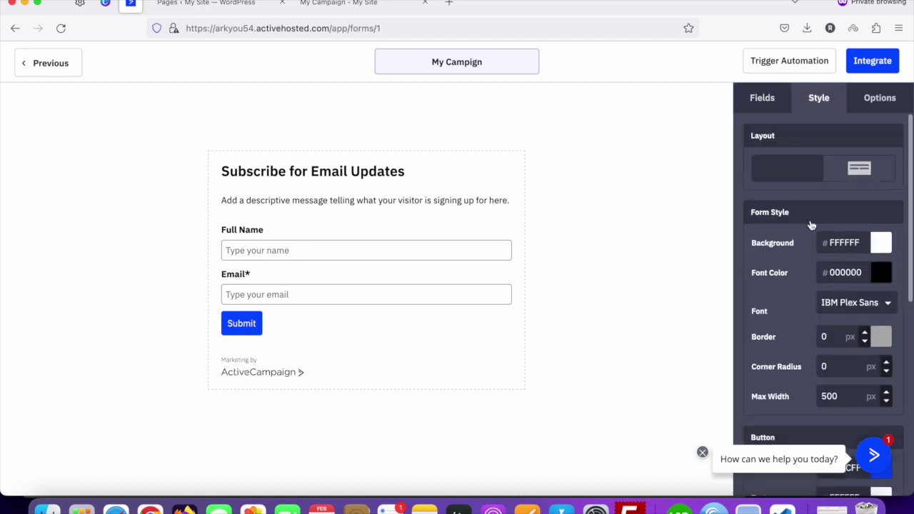
scroll(812, 229, "down", 5)
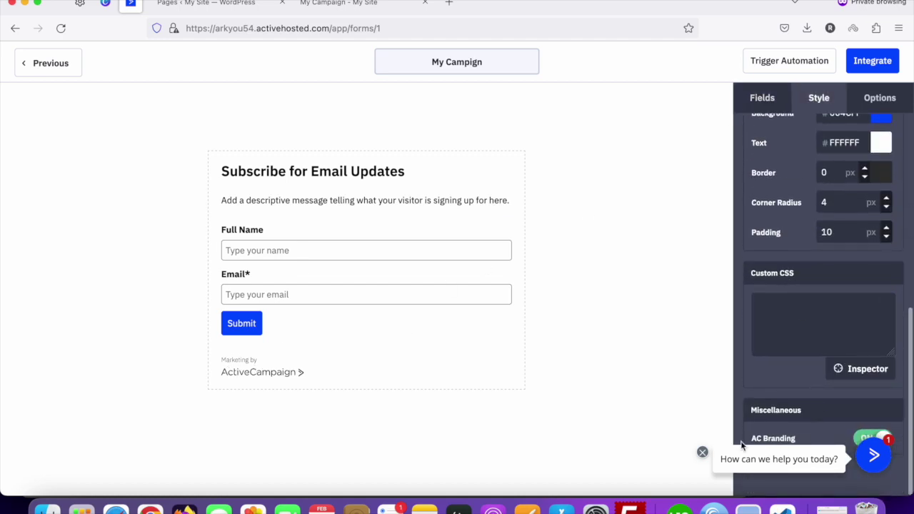
left_click(702, 452)
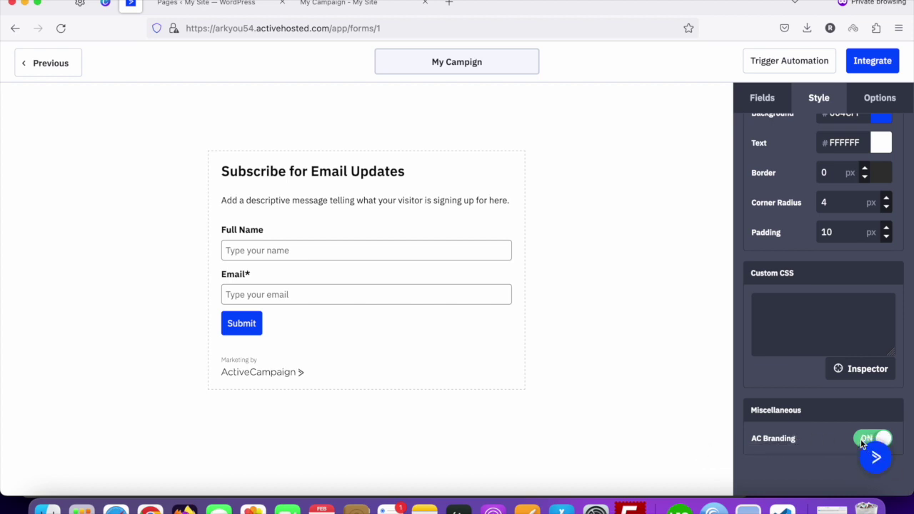
key("super+minus")
key("super+plus")
key("super+plus")
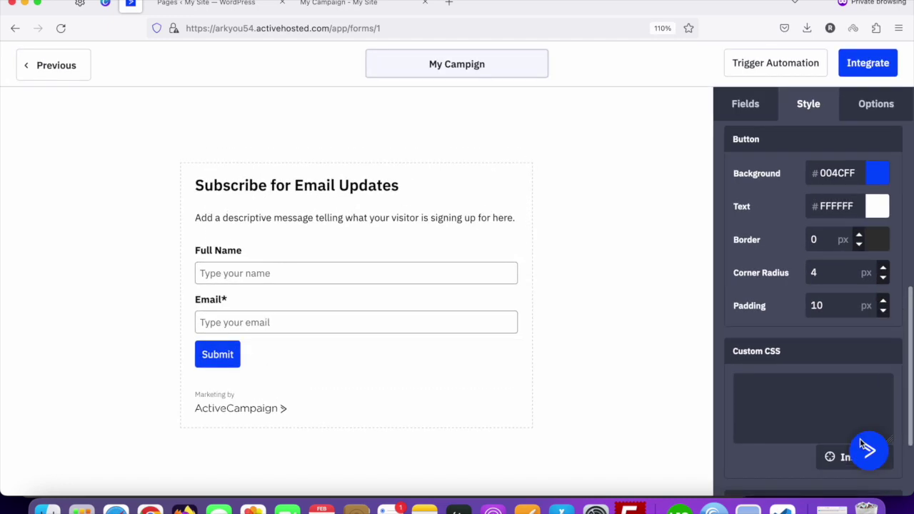
scroll(813, 435, "down", 3)
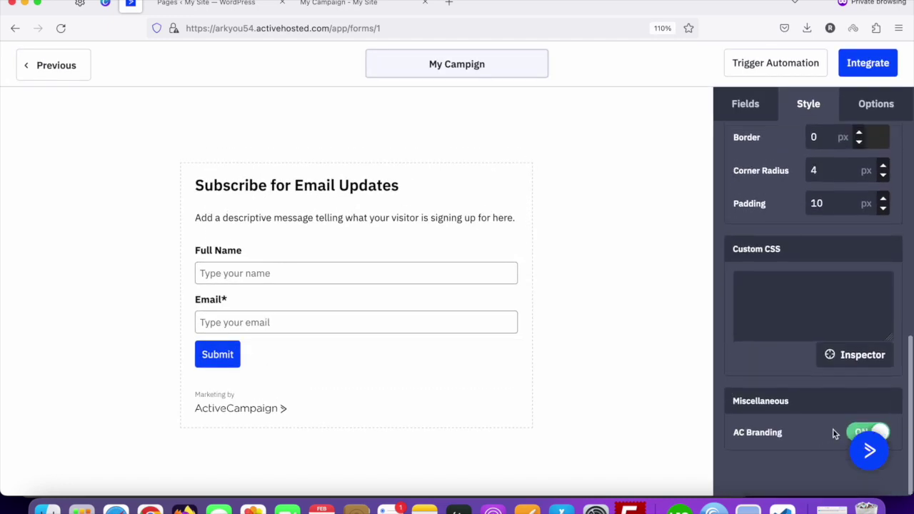
scroll(833, 429, "up", 1)
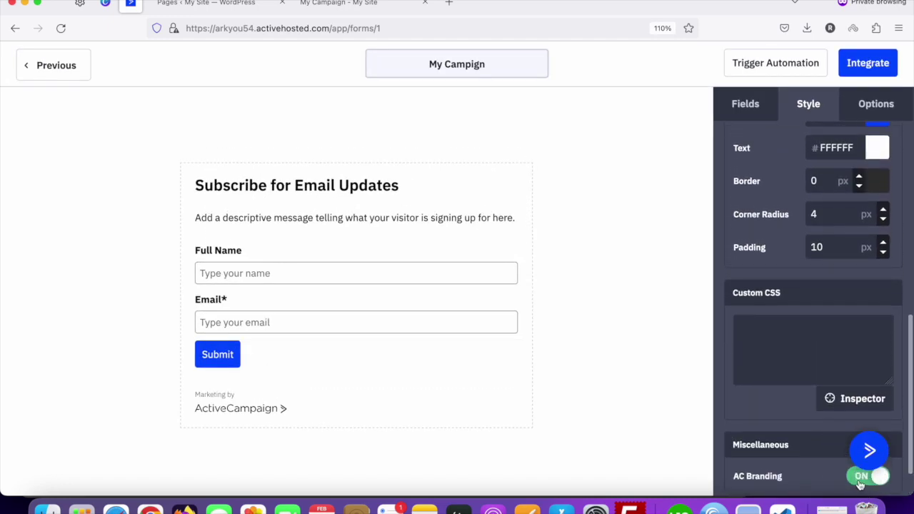
left_click(863, 477)
key("super+0")
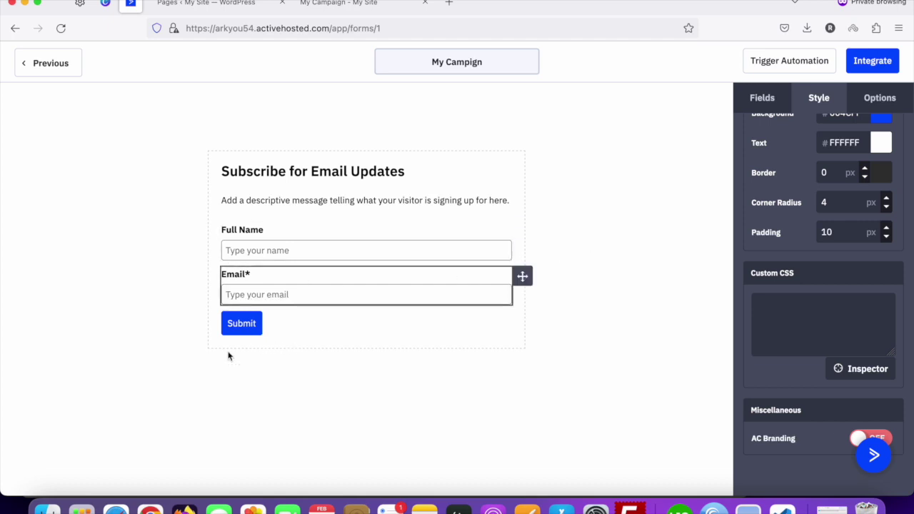
scroll(826, 174, "up", 2)
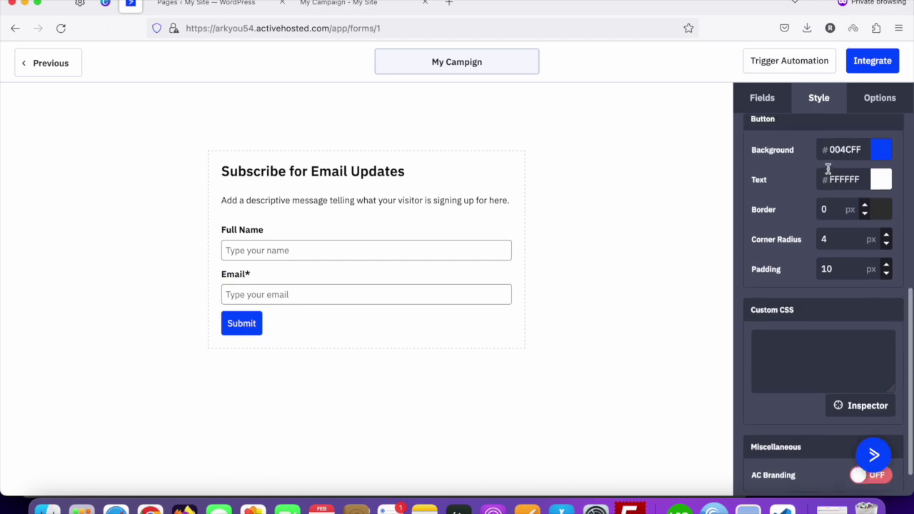
Set the Submit button background colour to the lighter green 55AD66
left_click(881, 183)
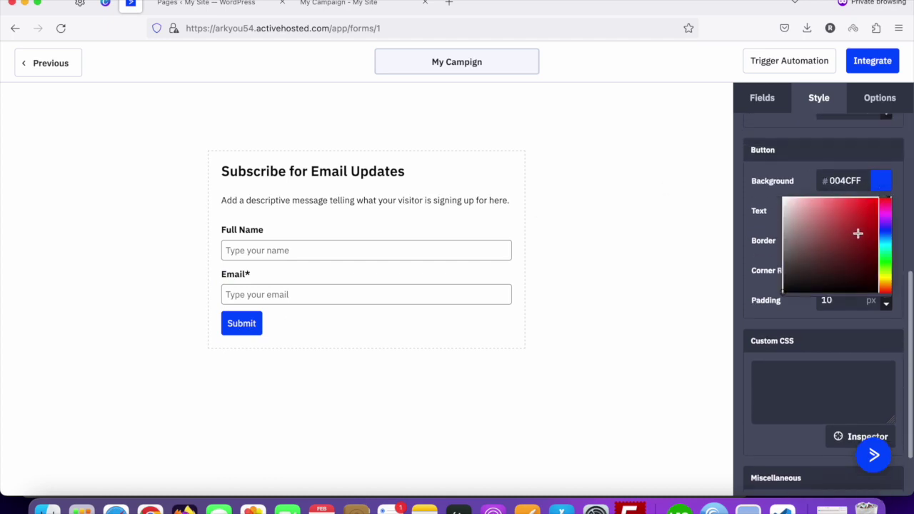
left_click_drag(856, 232, 870, 265)
left_click(885, 258)
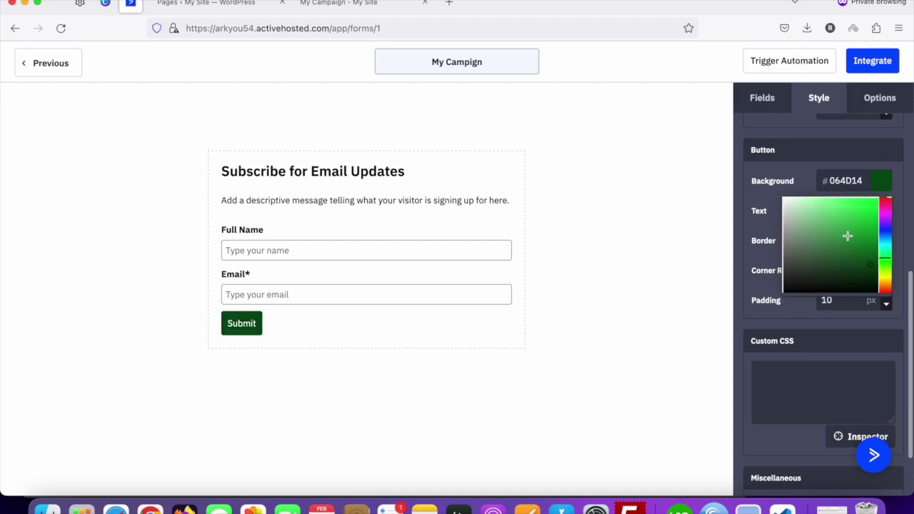
mouse_move(847, 235)
left_mouse_down()
mouse_move(848, 224)
mouse_move(865, 245)
mouse_move(832, 228)
left_mouse_up()
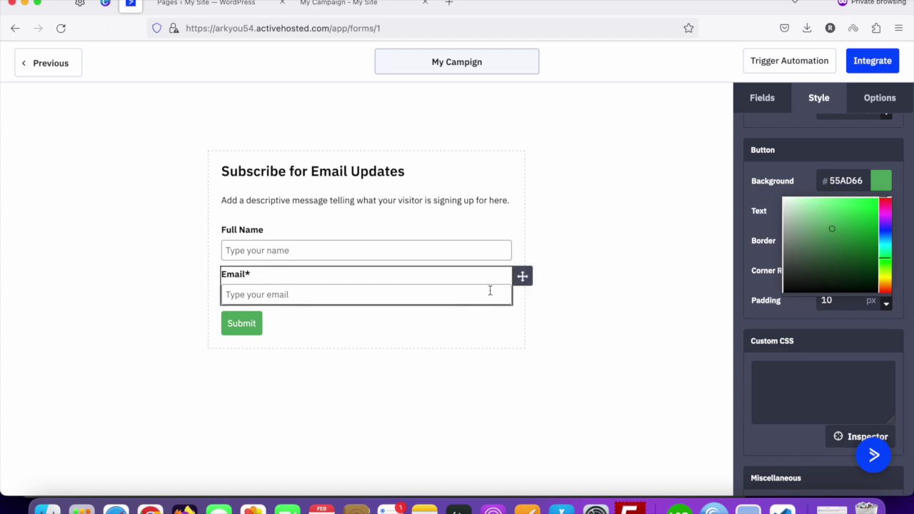
left_click(754, 130)
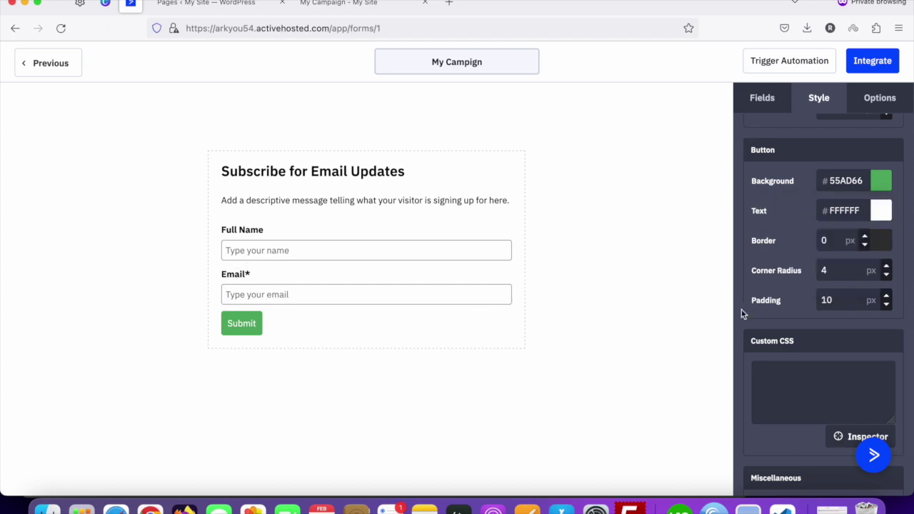
Return to the Fields list showing standard contact fields like First Name and Phone
scroll(771, 321, "down", 2)
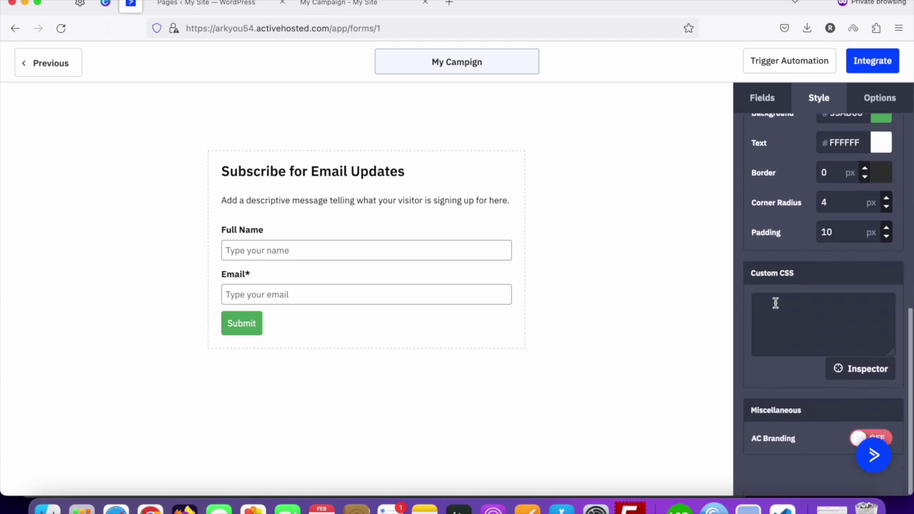
left_click(775, 302)
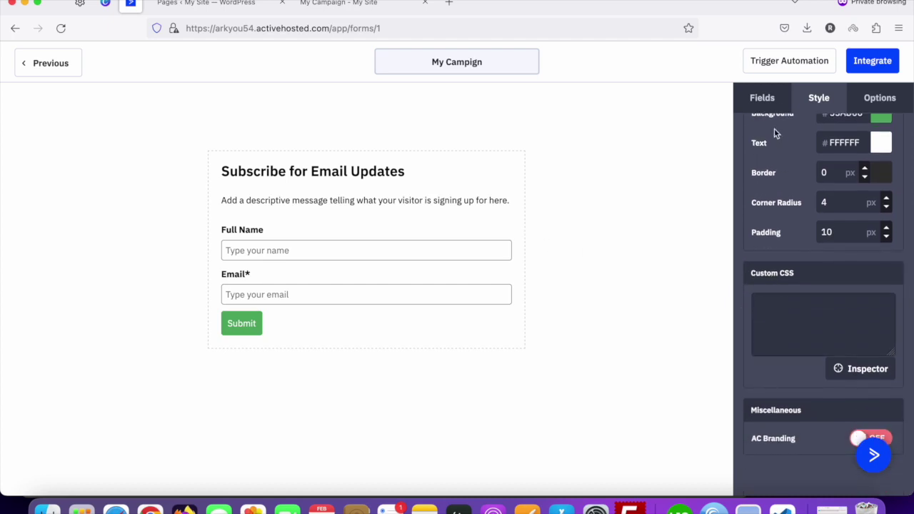
left_click(760, 98)
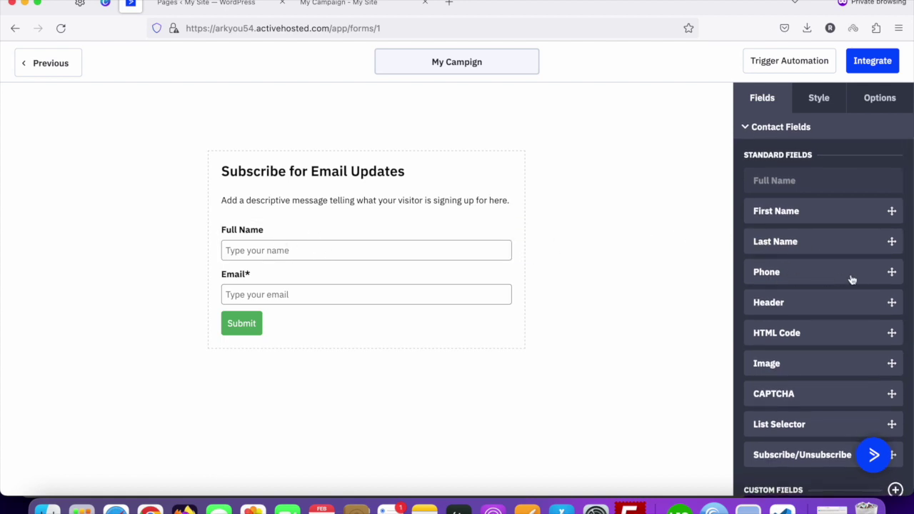
Add a Phone field under Full Name and mark both Full Name and Phone as required
left_click_drag(870, 277, 391, 269)
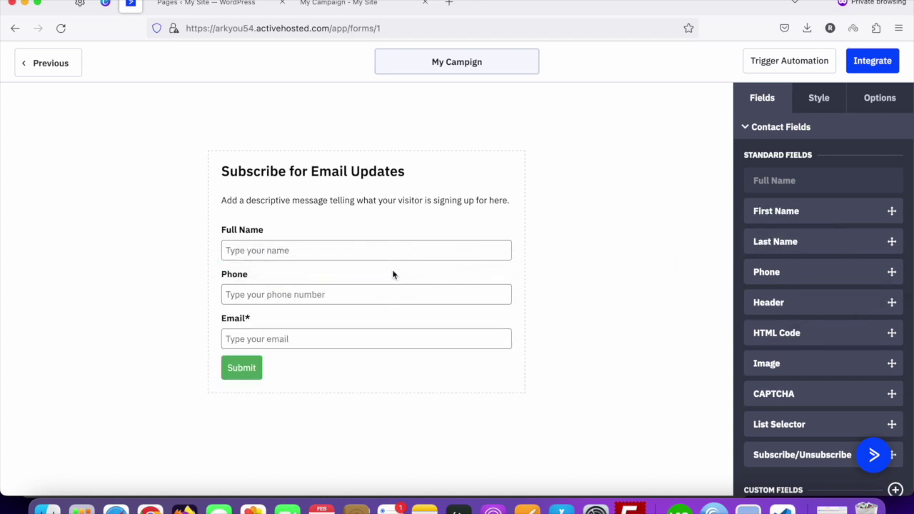
left_click(274, 240)
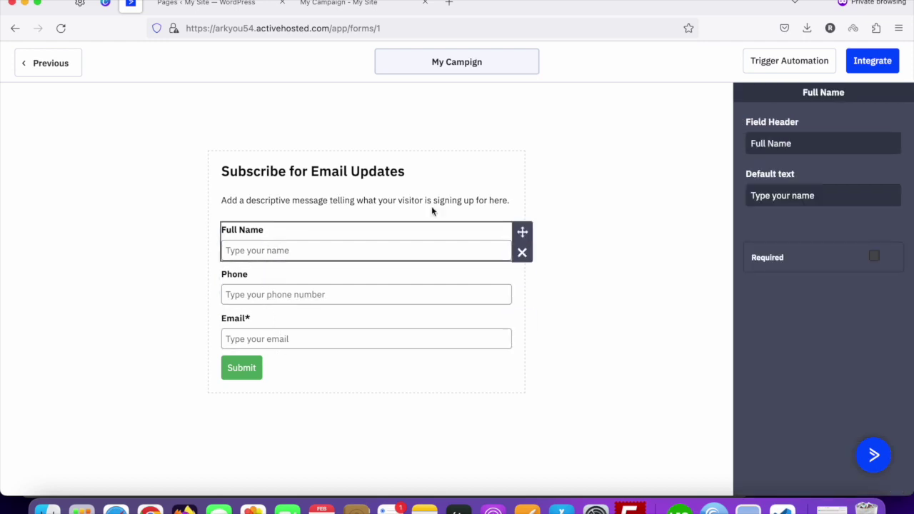
left_click(875, 257)
left_click(255, 294)
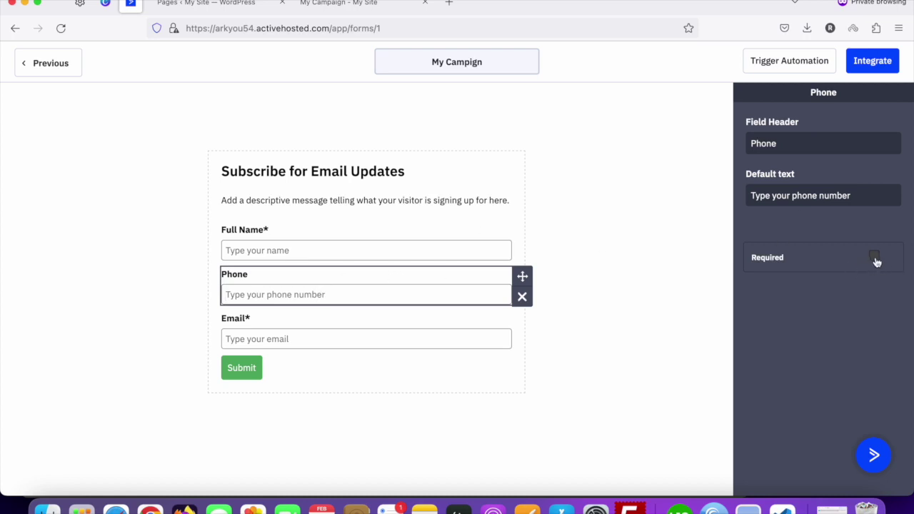
left_click(875, 259)
left_click(423, 210)
left_click(413, 159)
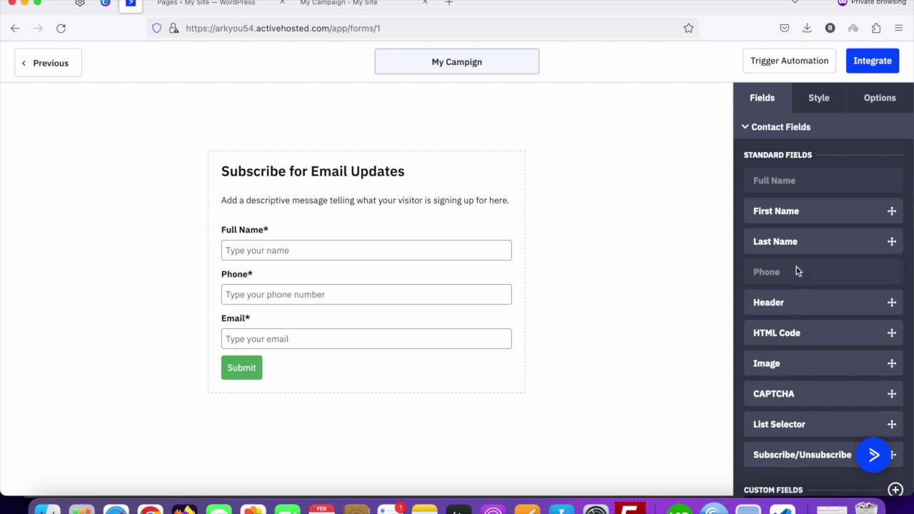
scroll(790, 345, "down", 4)
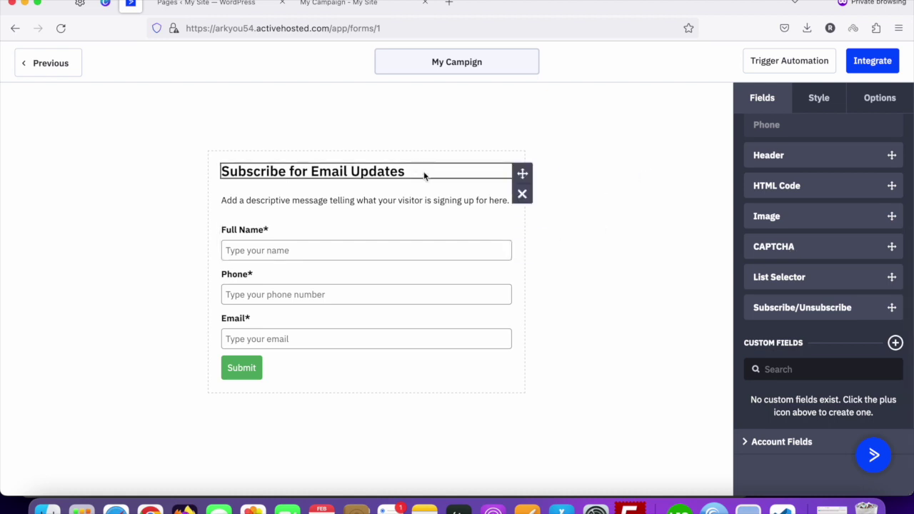
Open the form's Integrate page and select the Simple Embed code
left_click(871, 63)
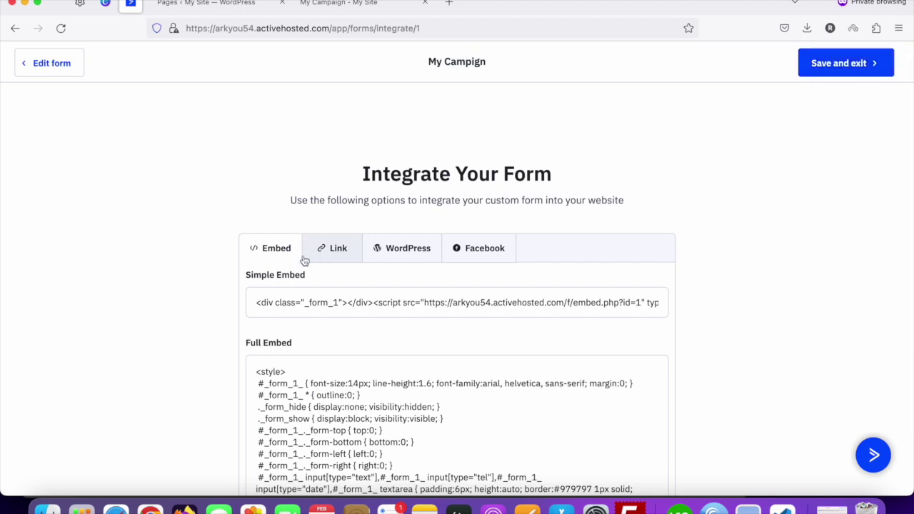
scroll(204, 300, "down", 1)
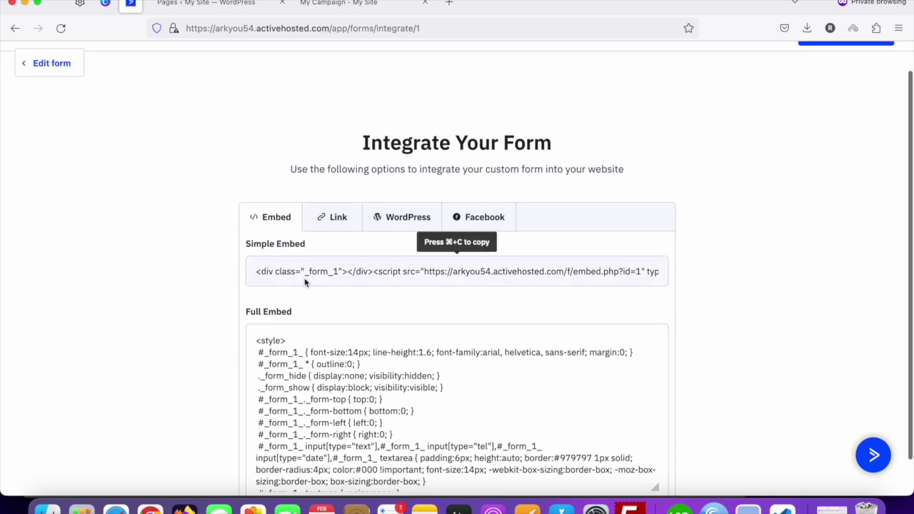
scroll(257, 260, "down", 1)
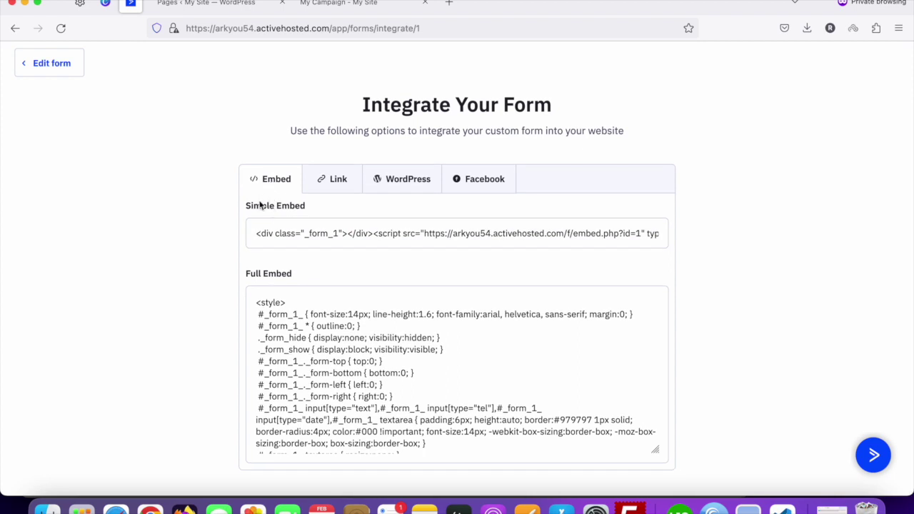
left_click(265, 232)
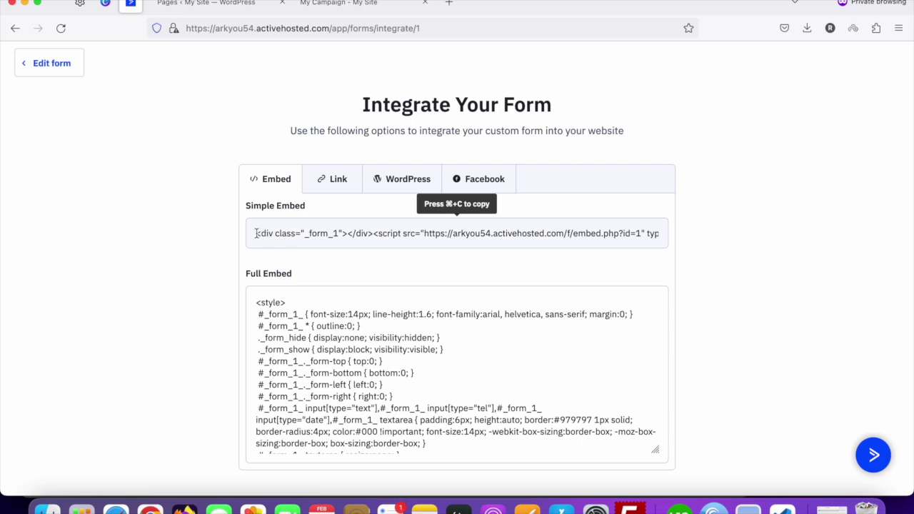
left_click_drag(256, 233, 735, 234)
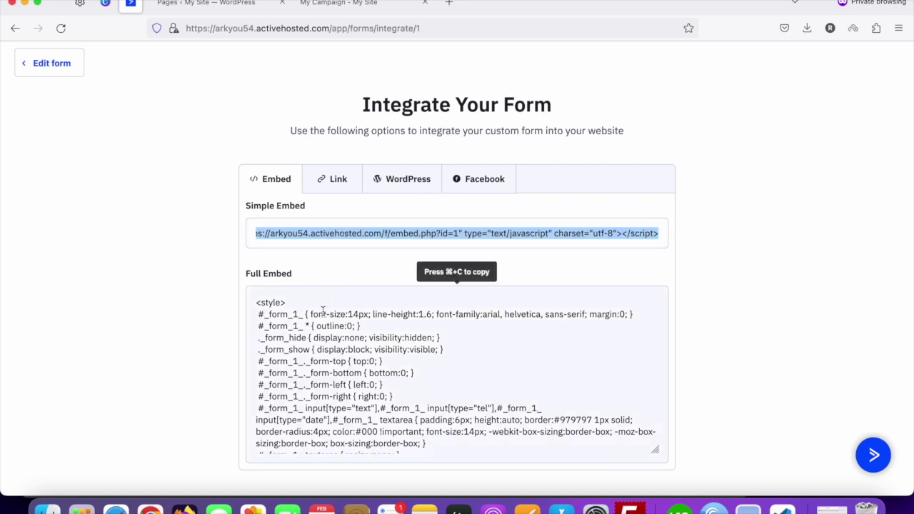
scroll(264, 304, "down", 4)
scroll(264, 303, "down", 2)
scroll(265, 304, "up", 5)
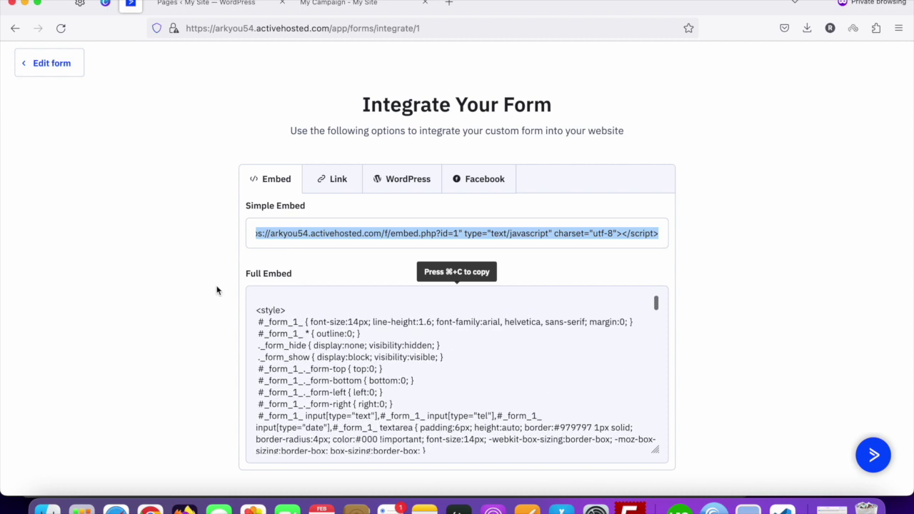
left_click(294, 234)
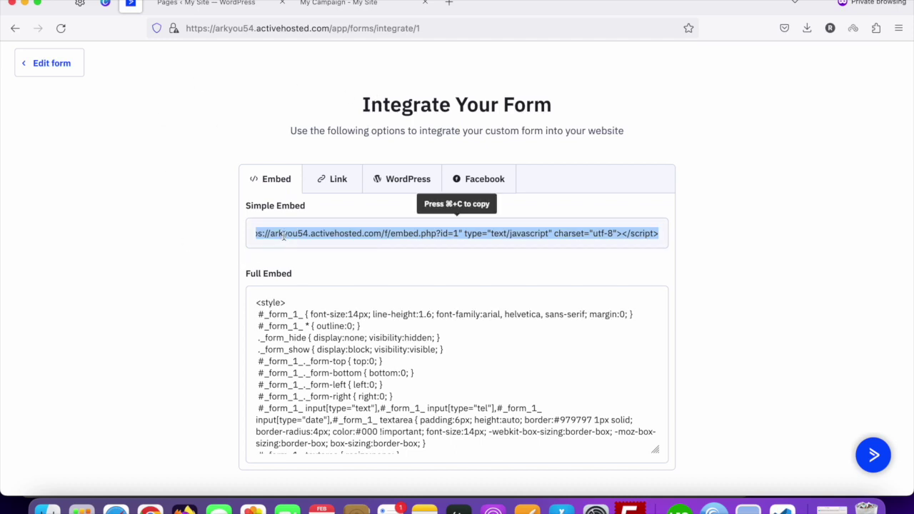
Select the Full Embed code, then the Simple Embed code again, and view the shareable link
left_click_drag(255, 305, 367, 456)
scroll(407, 362, "up", 5)
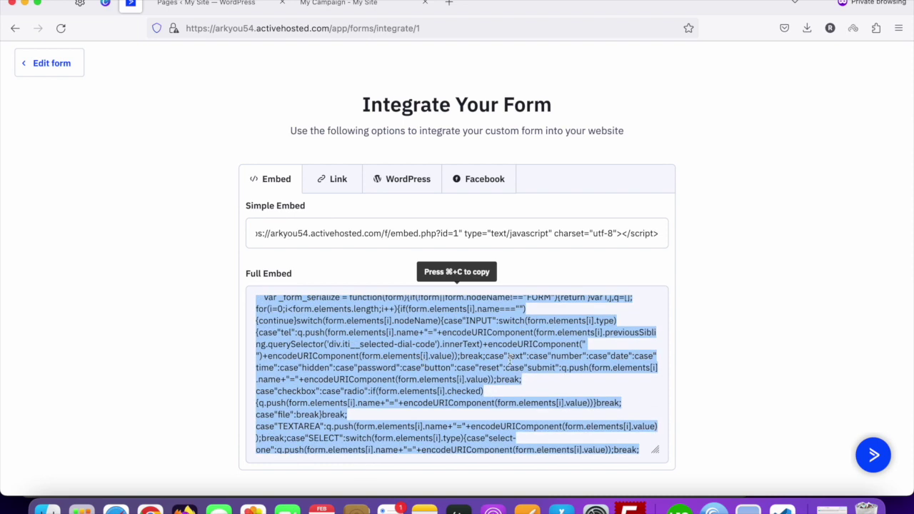
scroll(442, 363, "down", 5)
scroll(443, 363, "up", 3)
scroll(443, 362, "down", 3)
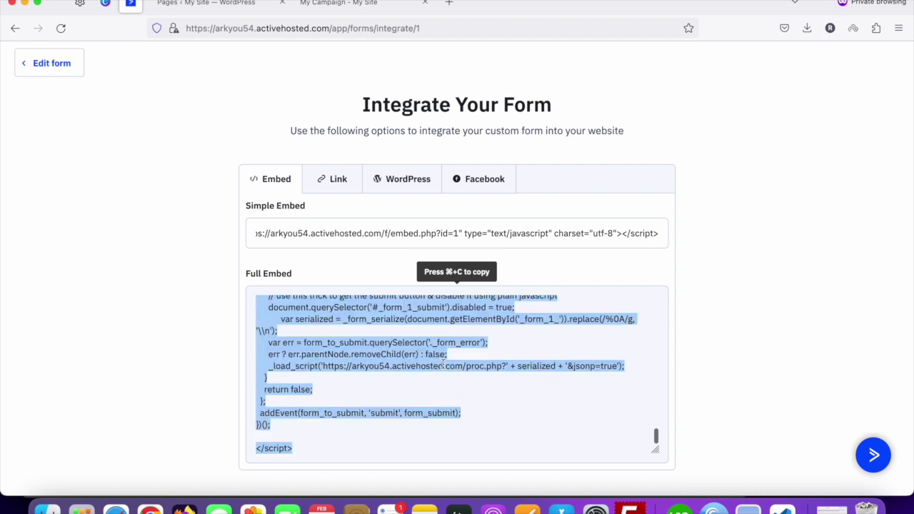
scroll(443, 364, "up", 3)
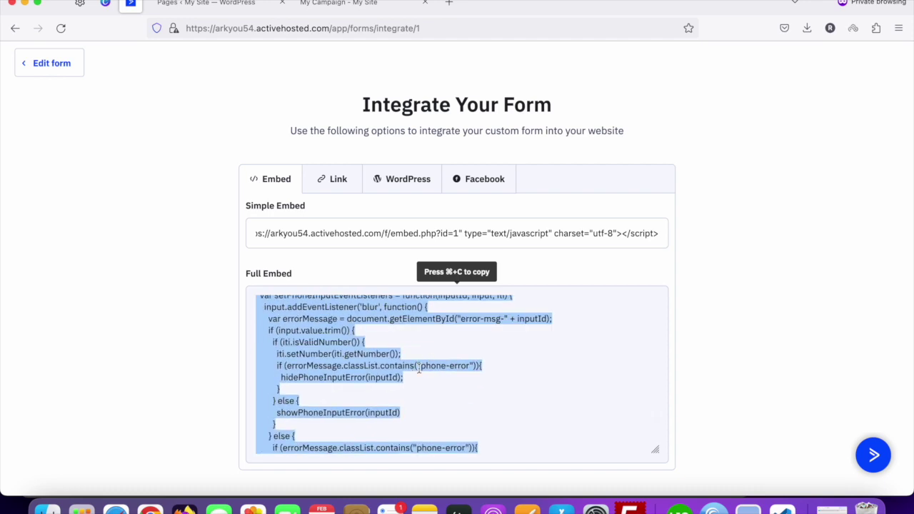
left_click(351, 237)
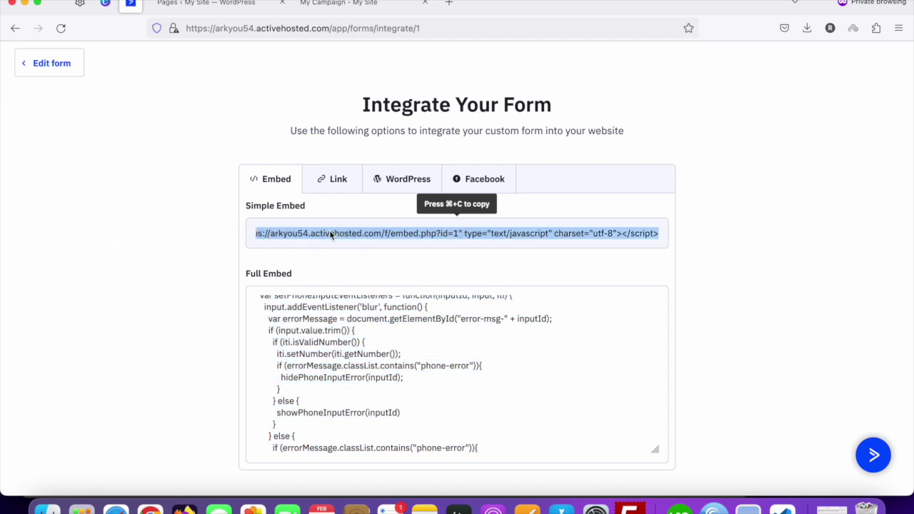
left_click(338, 179)
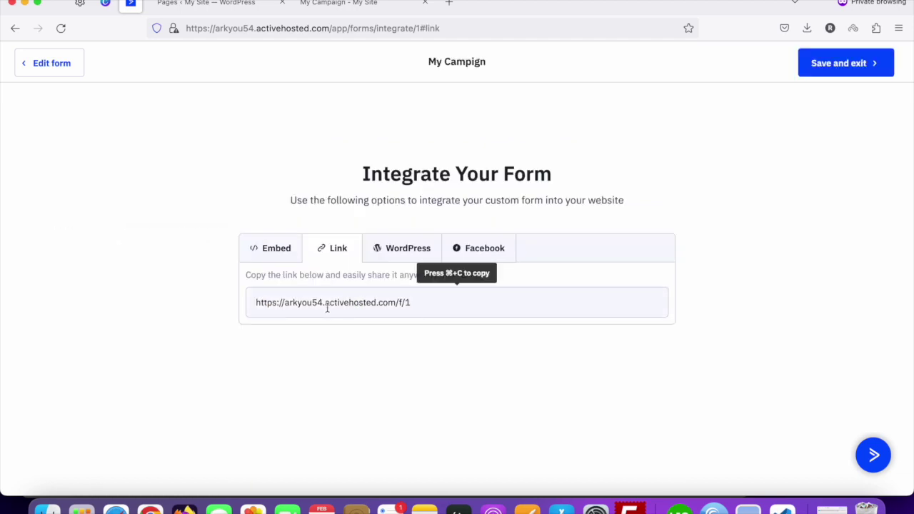
Copy the Simple Embed code, save and exit the form, and return to the WordPress page
left_click(247, 315)
left_click(275, 250)
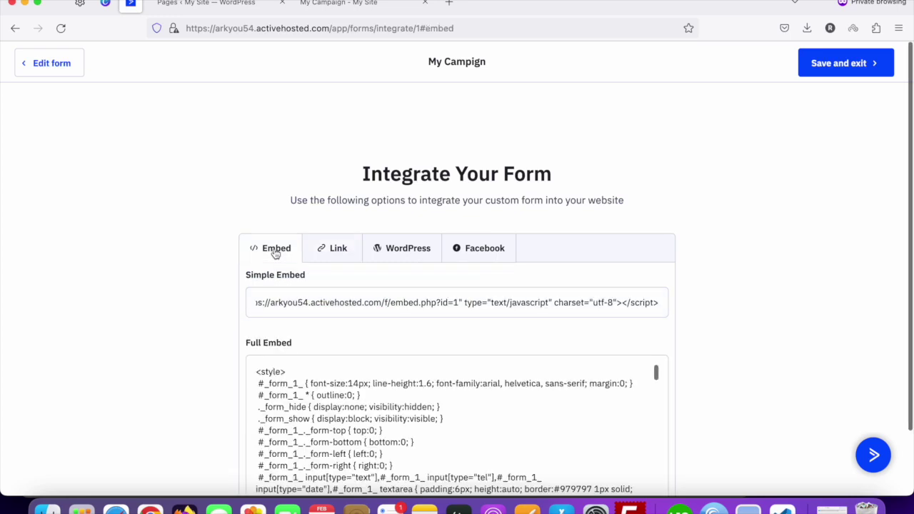
left_click(297, 304)
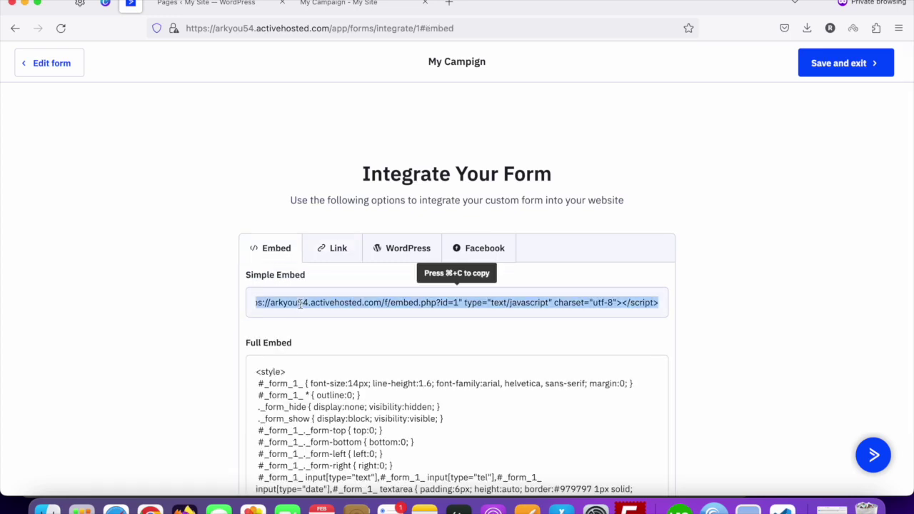
right_click(300, 304)
left_click(321, 360)
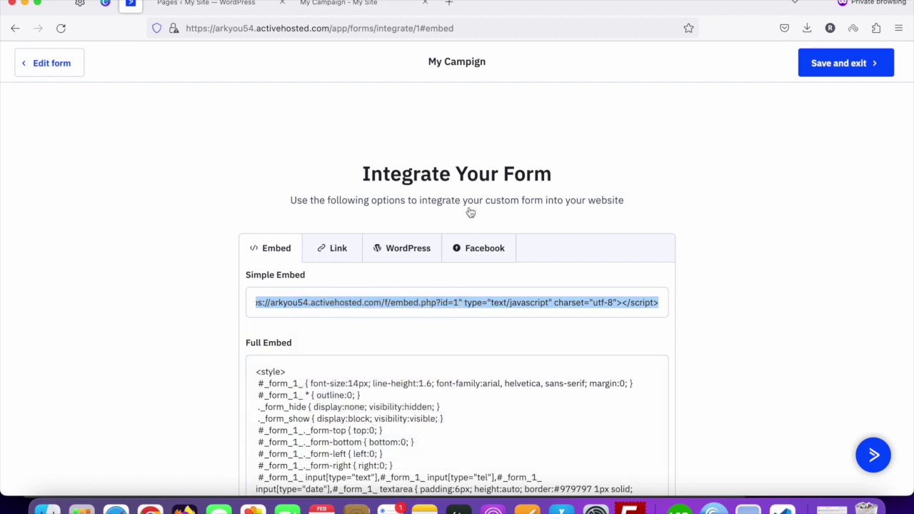
left_click(832, 68)
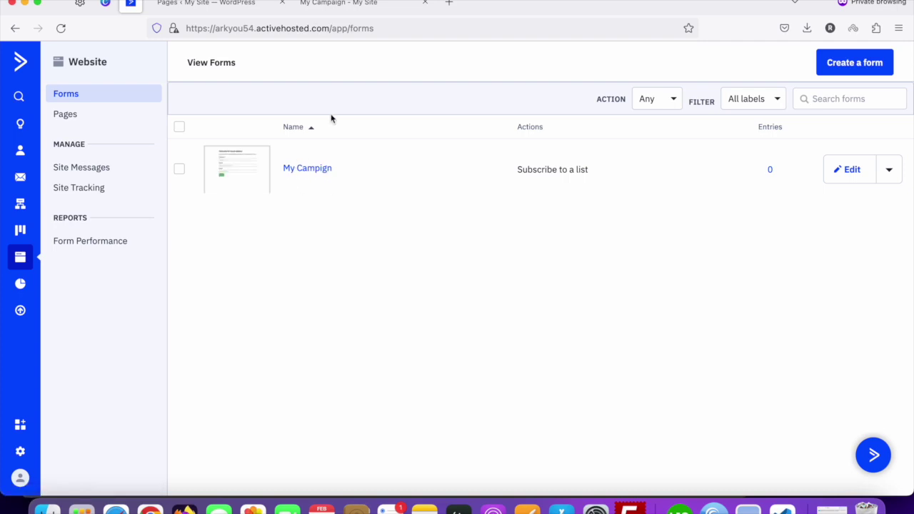
left_click(327, 11)
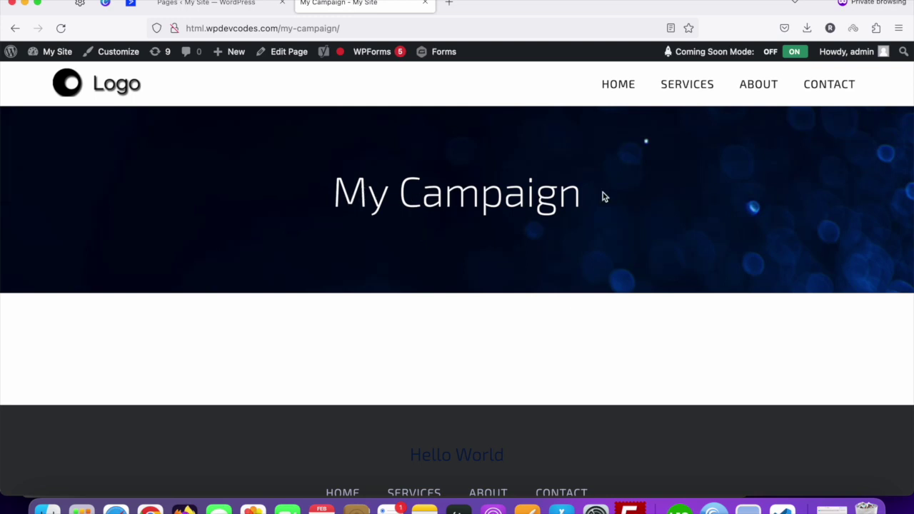
Paste the ActiveCampaign embed code into the My Campaign page editor's Text view and update the page
right_click(293, 55)
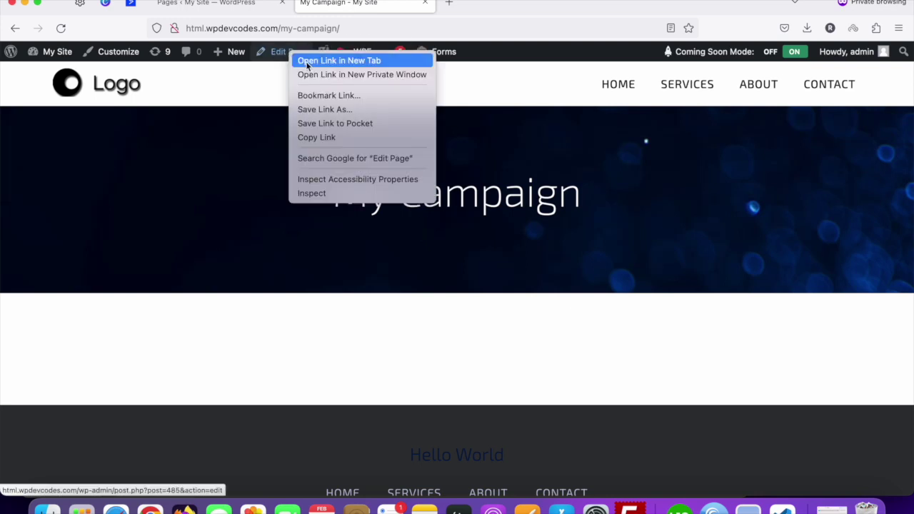
key("Escape")
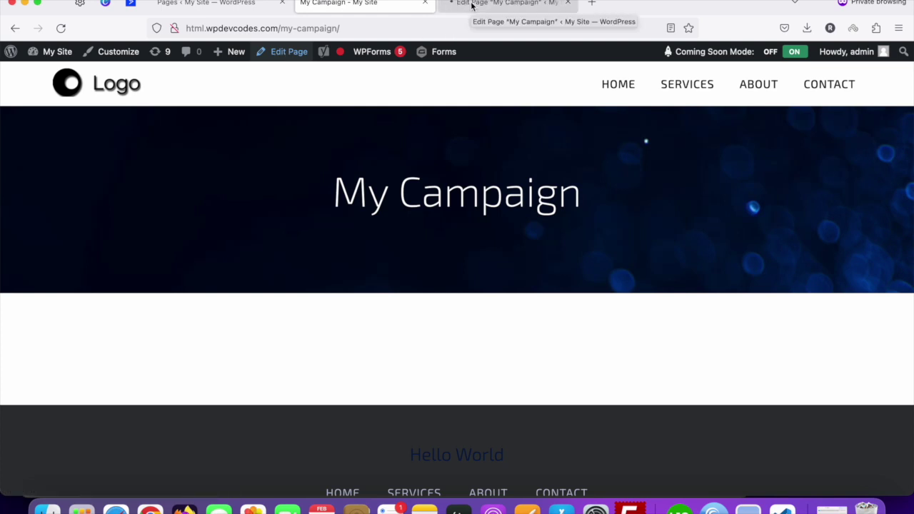
left_click(471, 6)
scroll(434, 278, "down", 5)
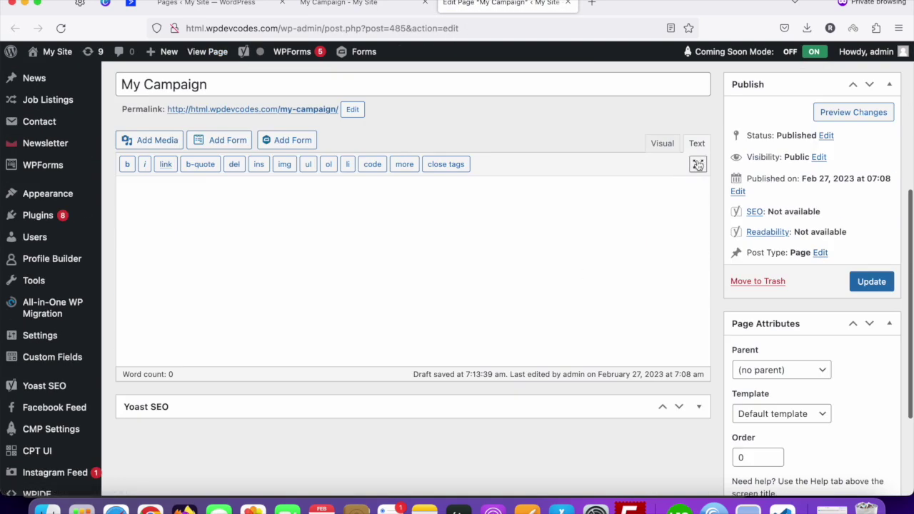
right_click(498, 209)
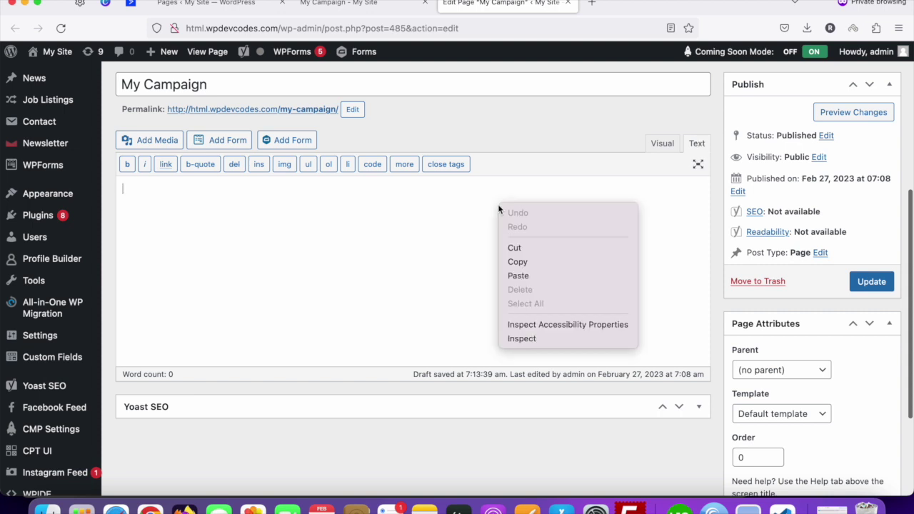
left_click(517, 275)
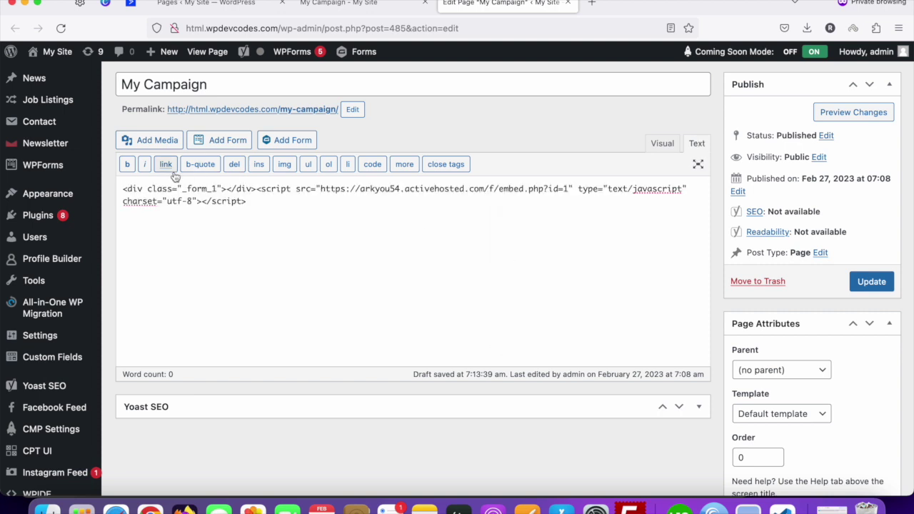
left_click_drag(252, 201, 118, 186)
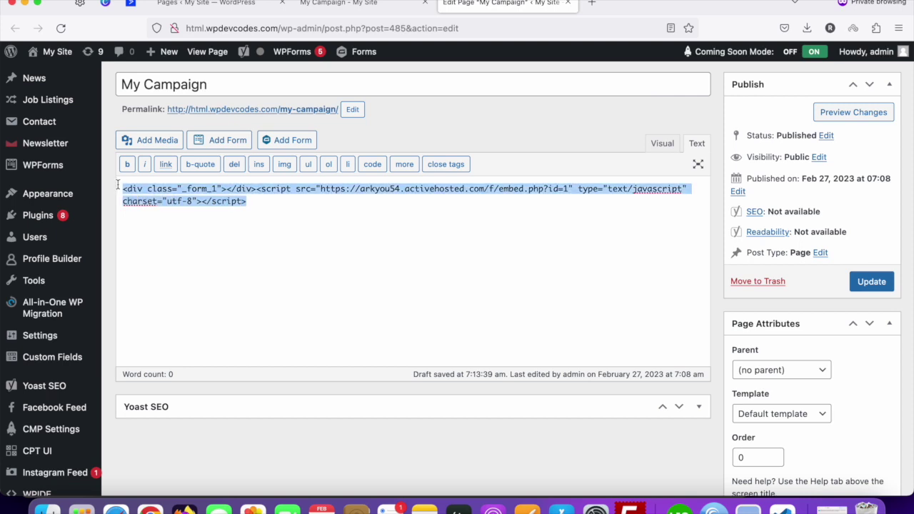
left_click(339, 201)
left_click(863, 280)
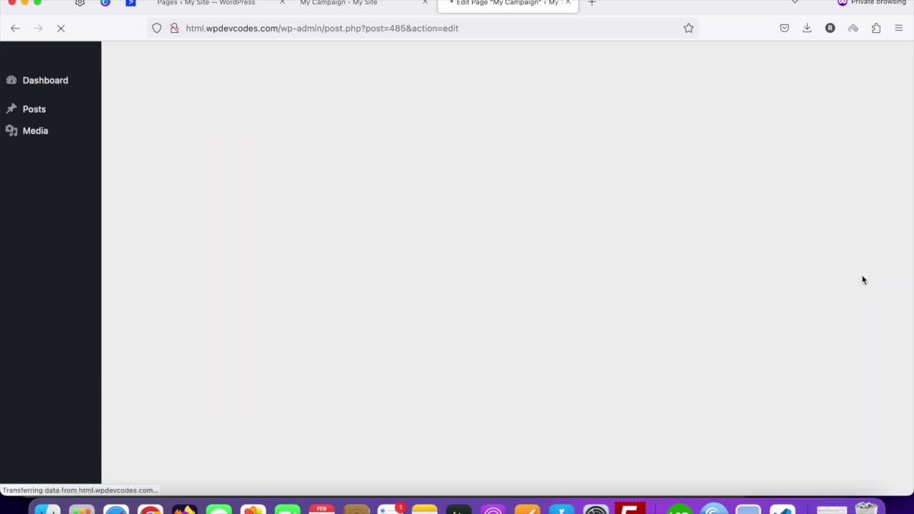
Open the updated My Campaign page's live view in a new browser tab
scroll(207, 271, "down", 3)
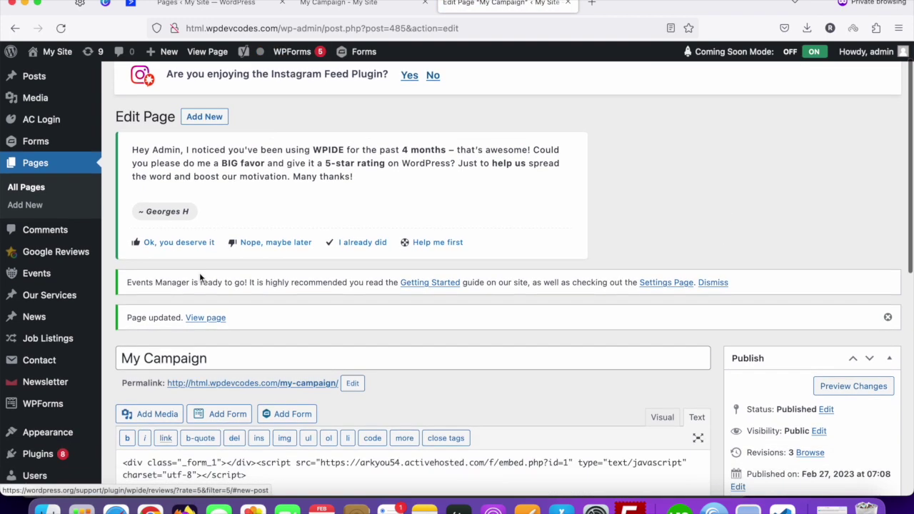
right_click(207, 261)
left_click(230, 264)
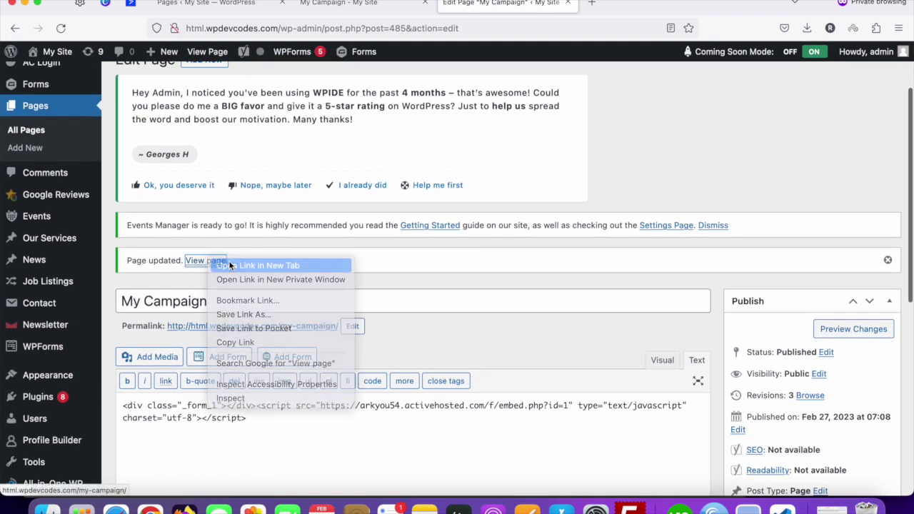
left_click(632, 13)
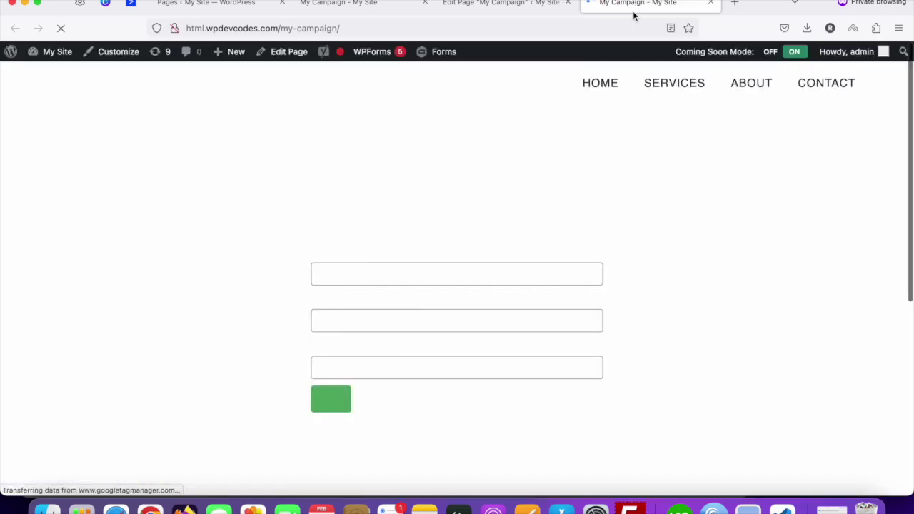
Check the embedded Full Name, Phone and Email form on the page, then return to ActiveCampaign's forms list
scroll(388, 326, "down", 5)
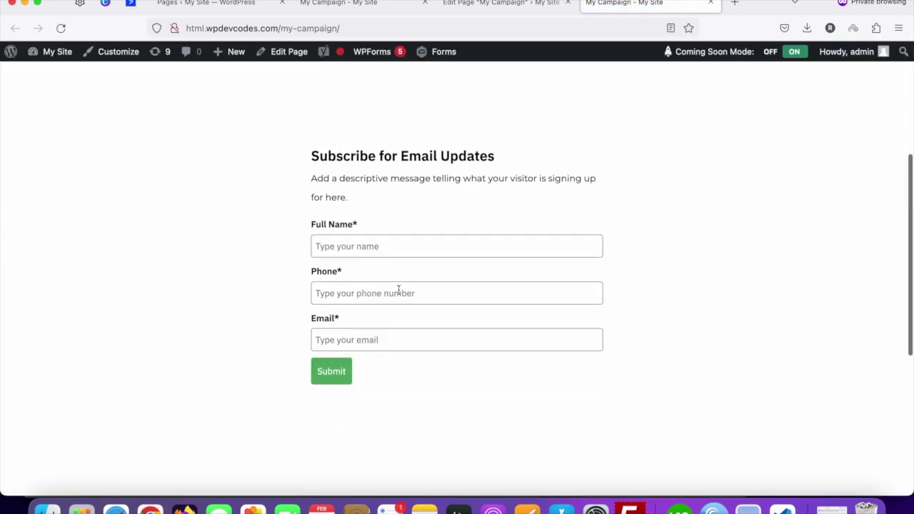
scroll(347, 221, "up", 2)
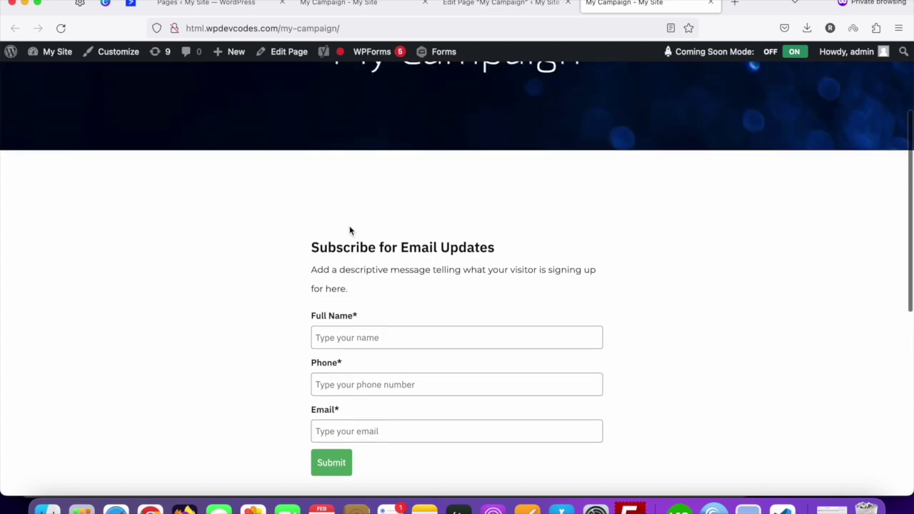
scroll(366, 299, "down", 2)
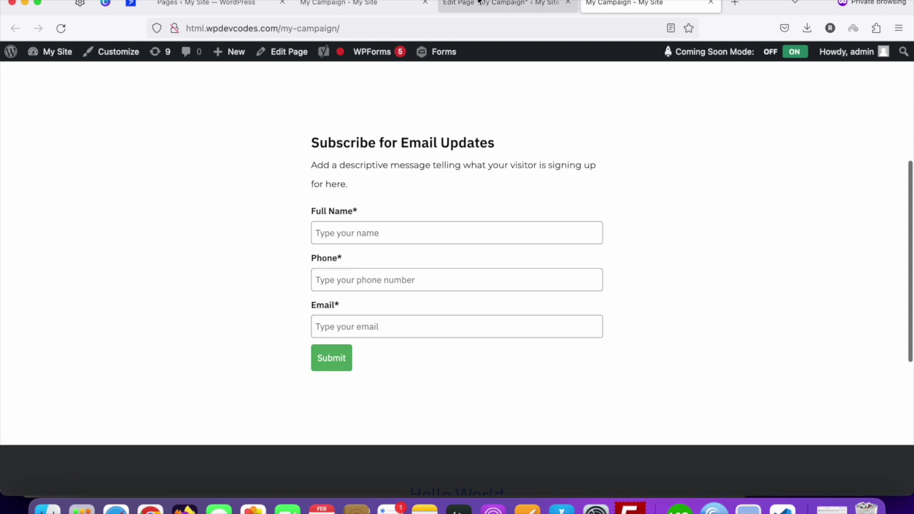
left_click(130, 4)
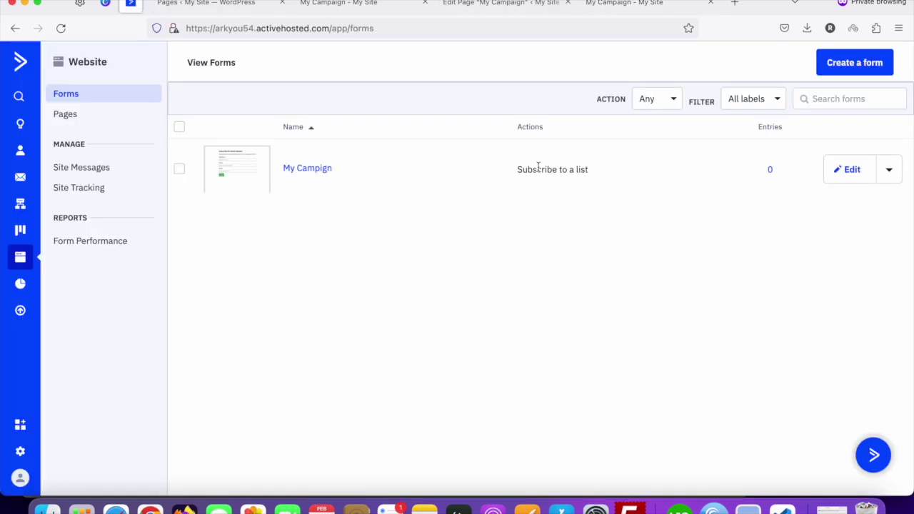
Review the My Campign form's Style settings and Custom CSS, then switch back to the live My Campaign page
left_click(304, 171)
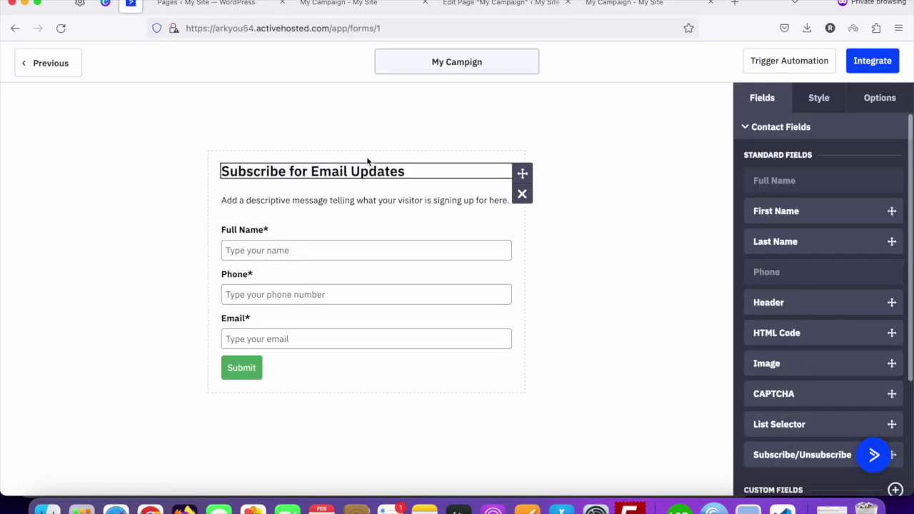
left_click(818, 99)
scroll(824, 292, "down", 5)
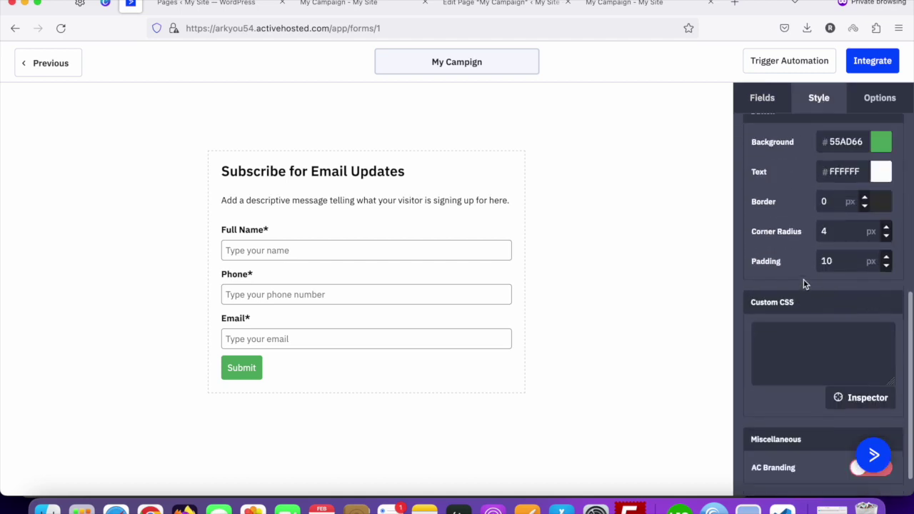
left_click(784, 334)
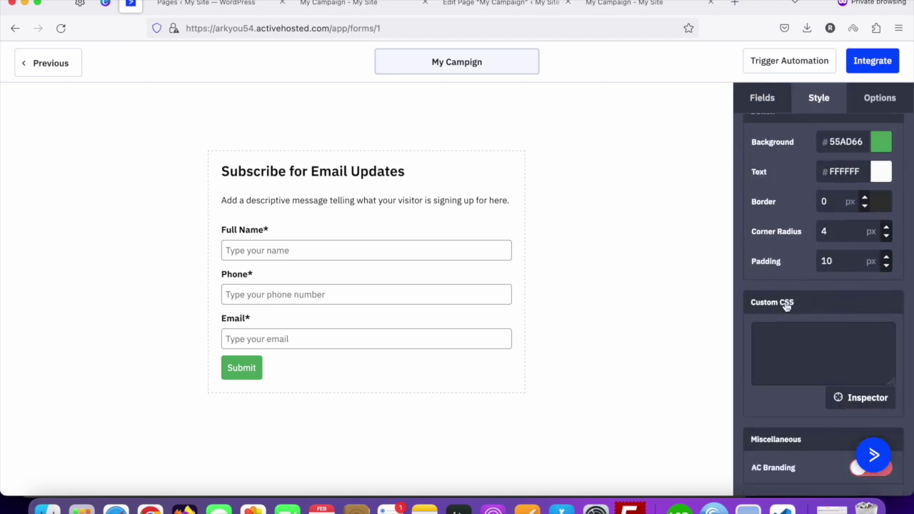
scroll(795, 314, "up", 5)
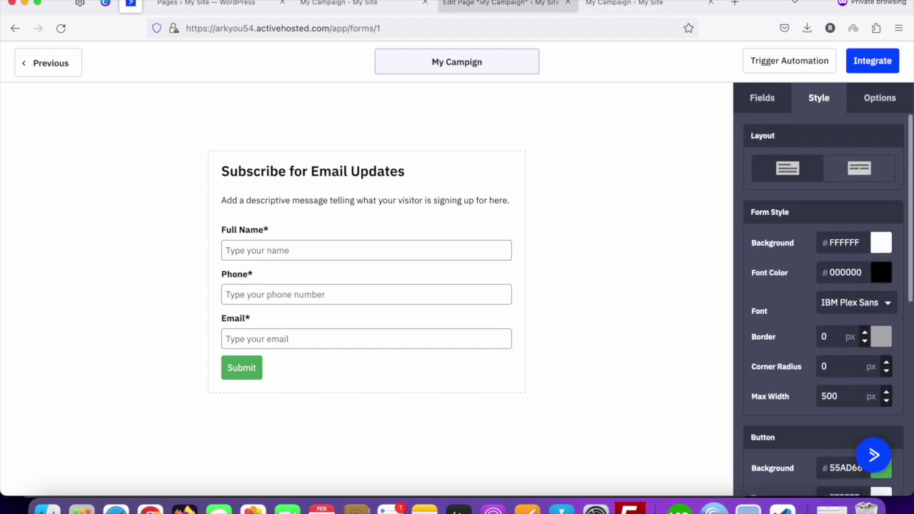
left_click(353, 4)
left_click(612, 4)
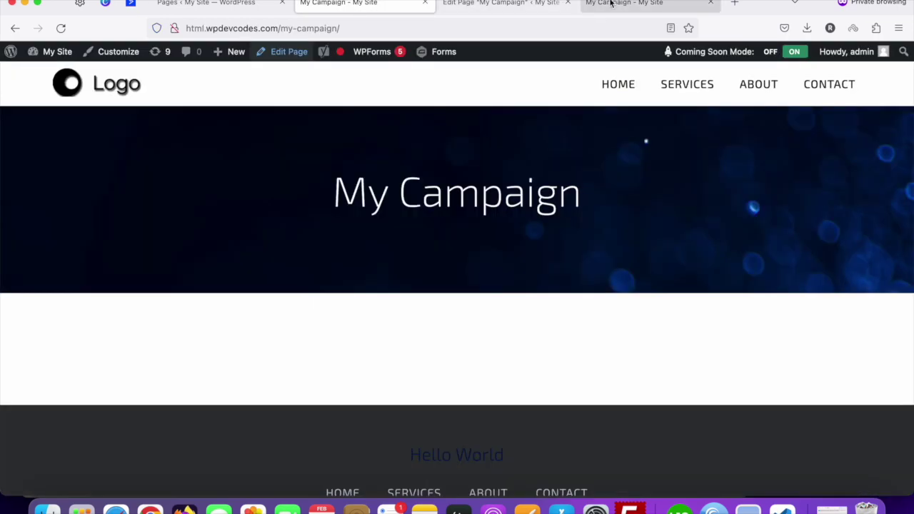
scroll(289, 192, "up", 5)
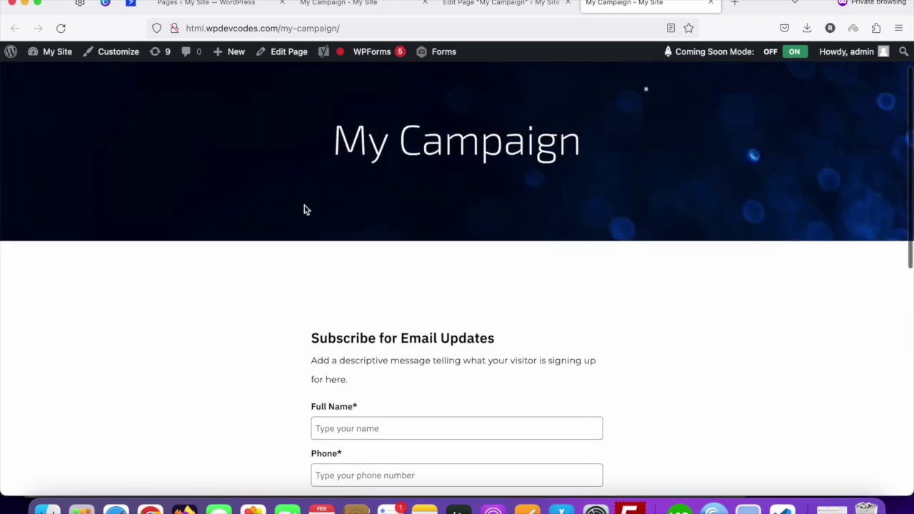
scroll(359, 332, "down", 6)
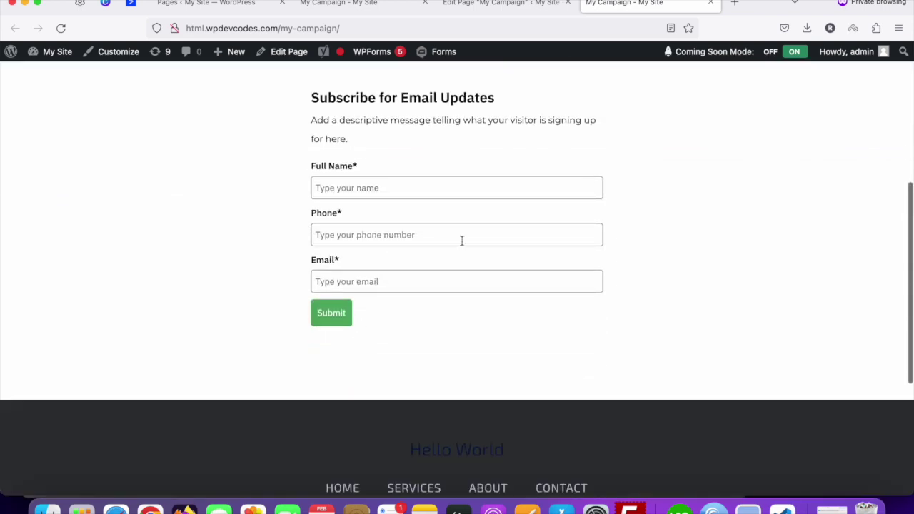
scroll(445, 193, "up", 2)
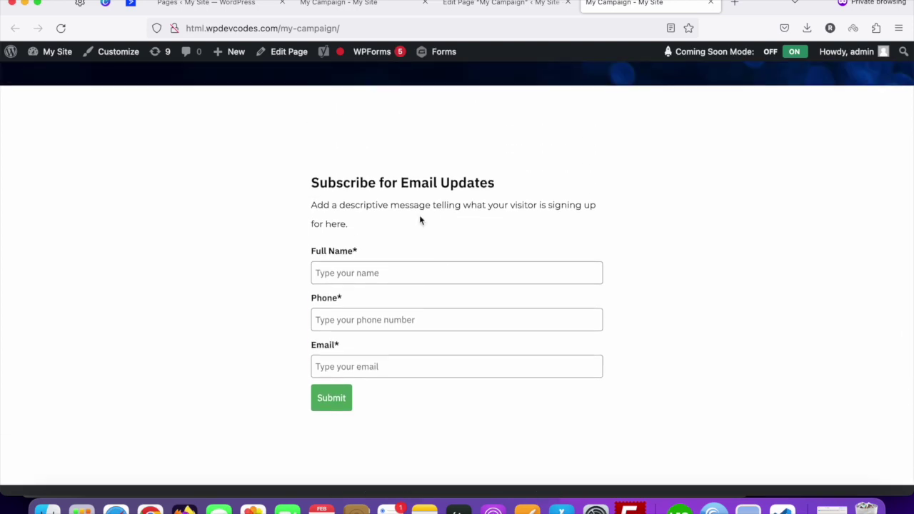
left_click(131, 4)
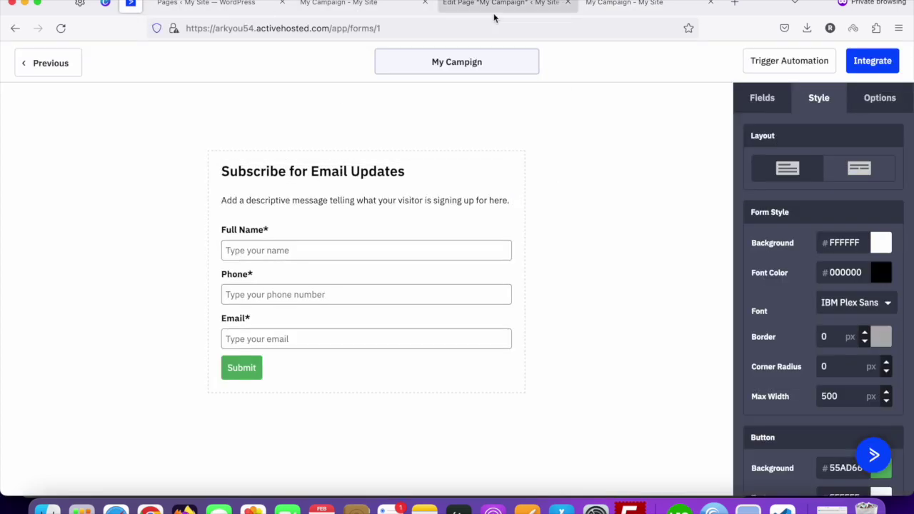
left_click(606, 12)
scroll(382, 280, "down", 5)
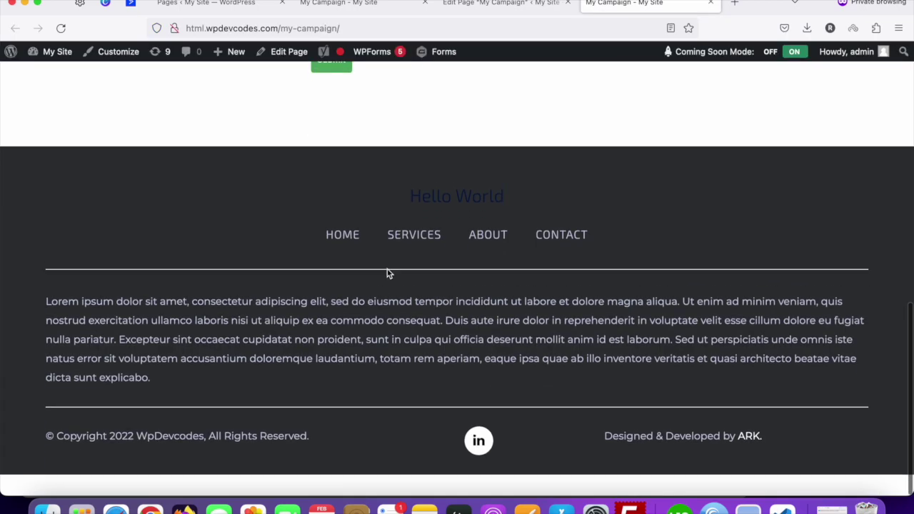
scroll(387, 271, "up", 3)
scroll(426, 221, "up", 3)
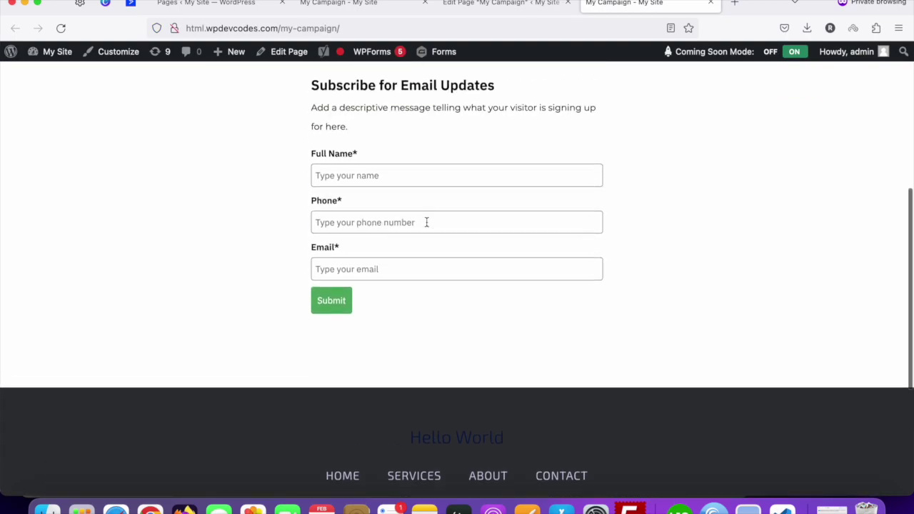
scroll(426, 226, "down", 3)
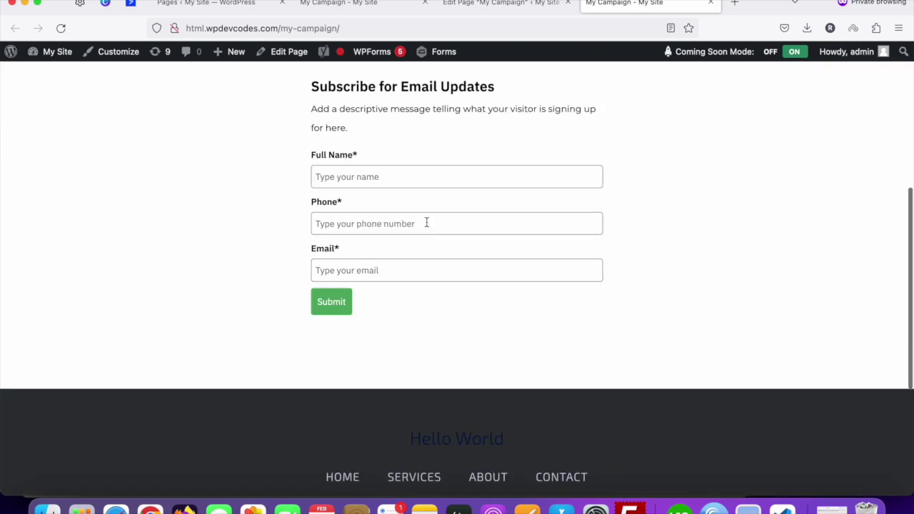